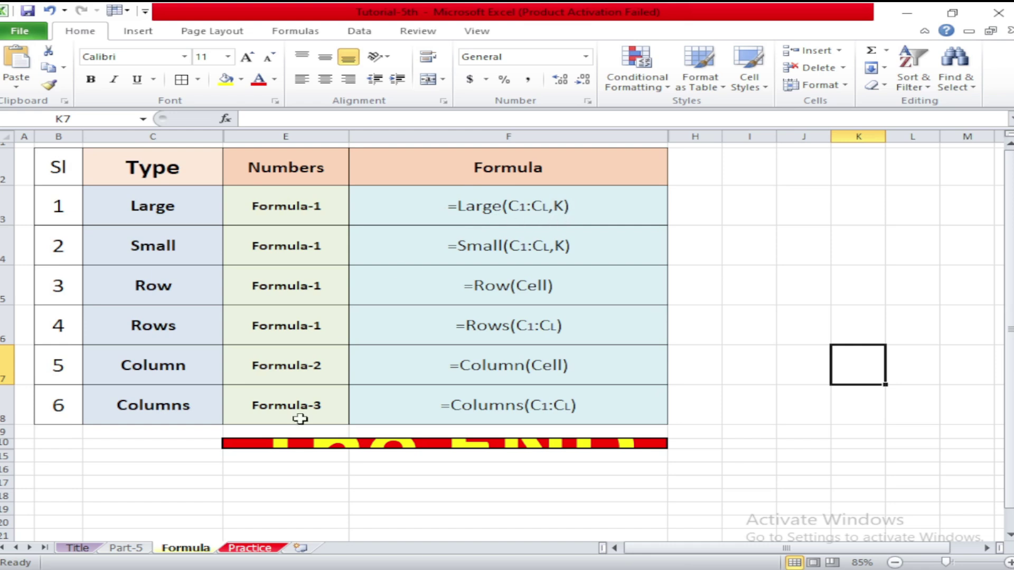
On the Practice sheet, enter =LARGE(L4:L16,1) in cell N4 for the 1st largest total.
click(266, 551)
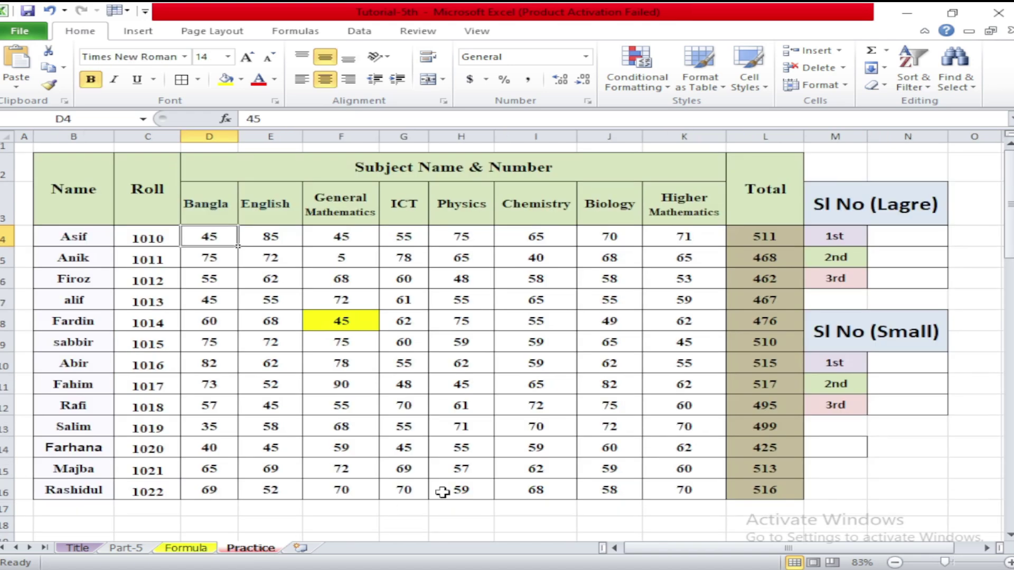
click(894, 241)
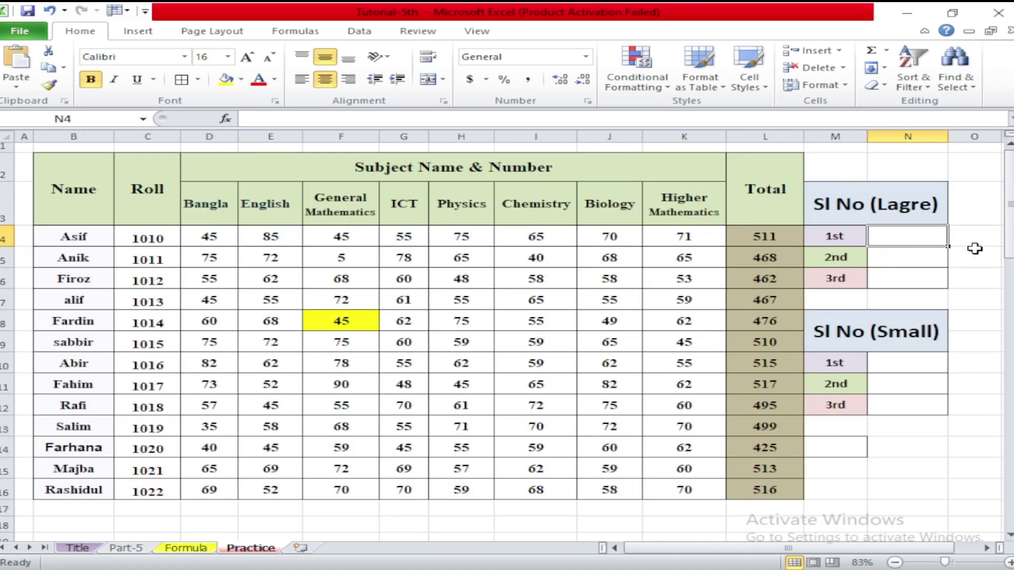
text(=)
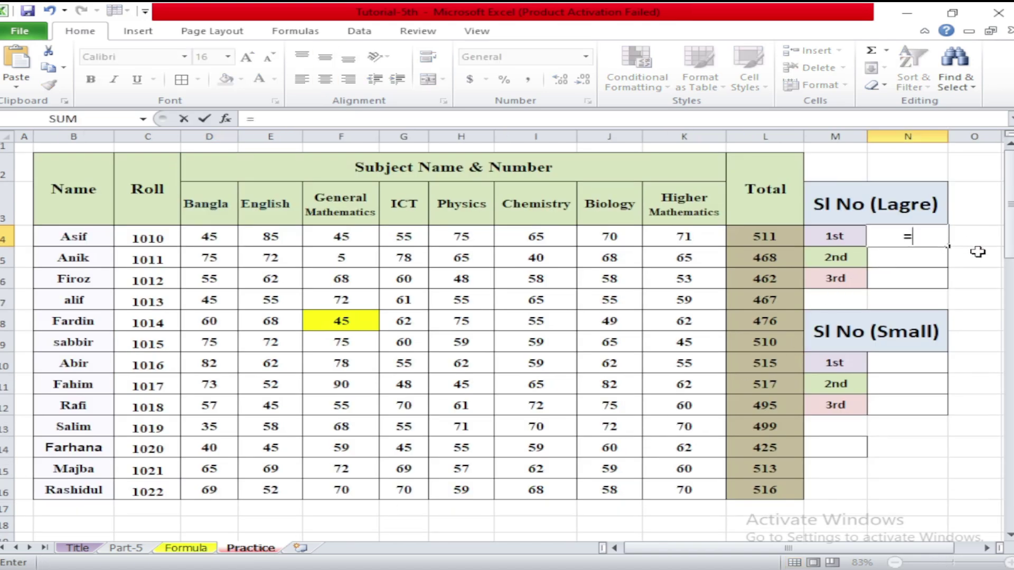
text(lar)
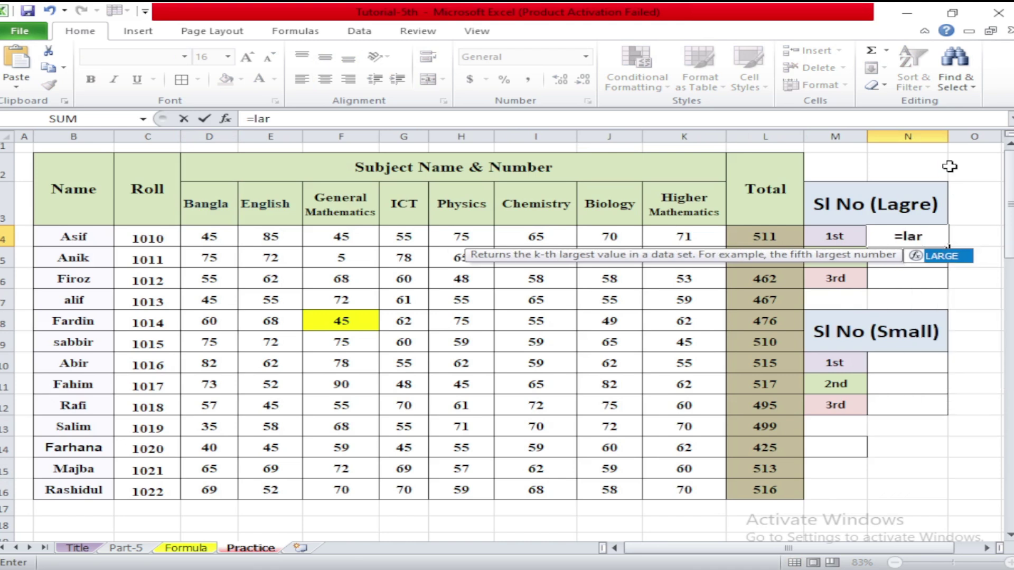
double_click(941, 257)
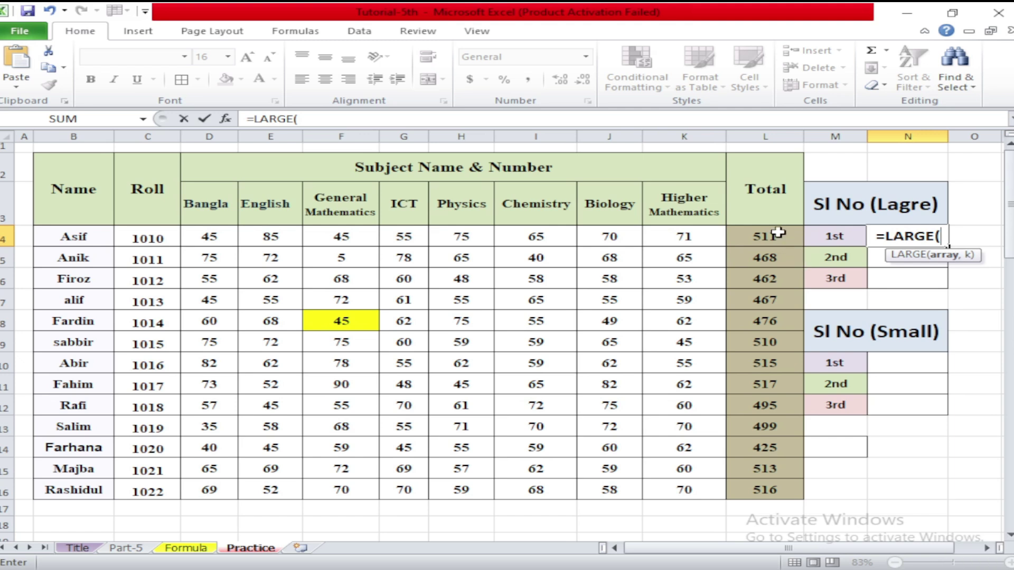
drag(778, 232, 774, 470)
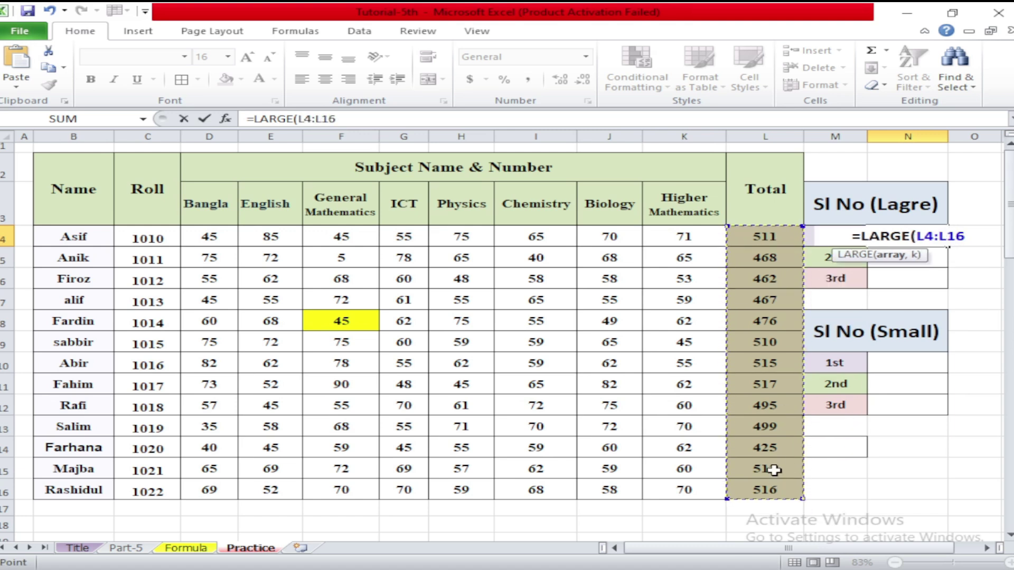
text(,)
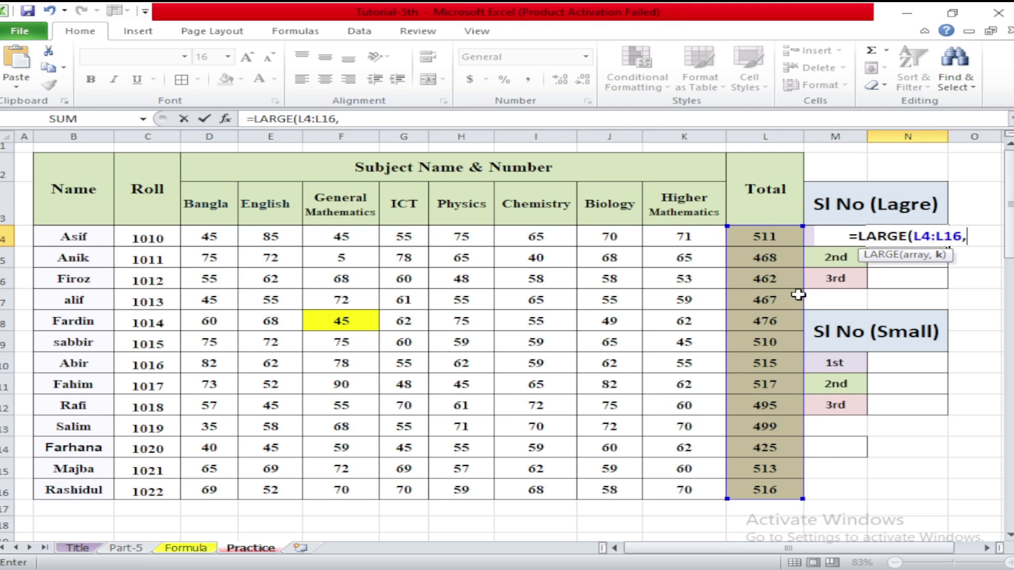
text(1)
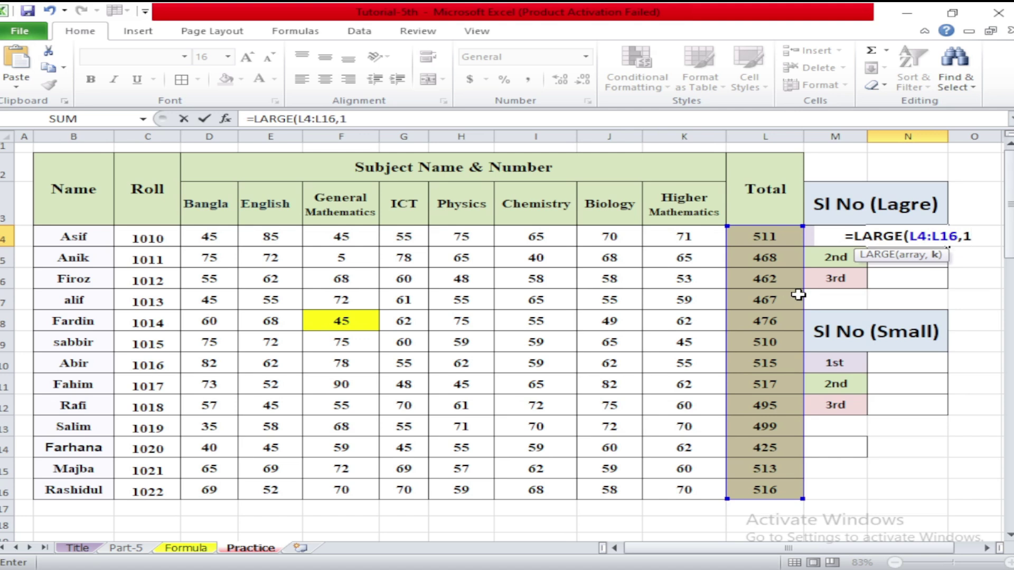
text())
key(Return)
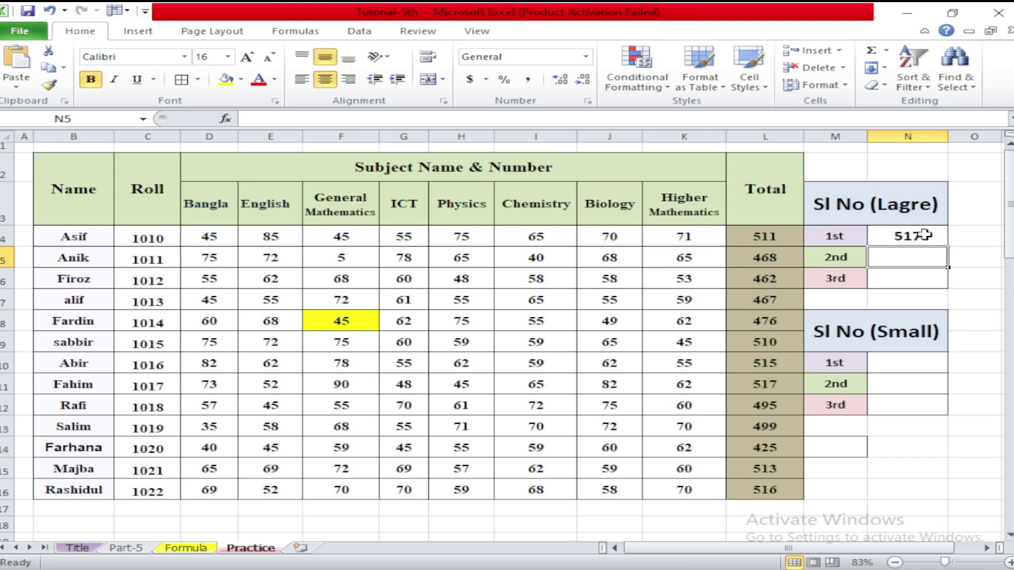
click(773, 385)
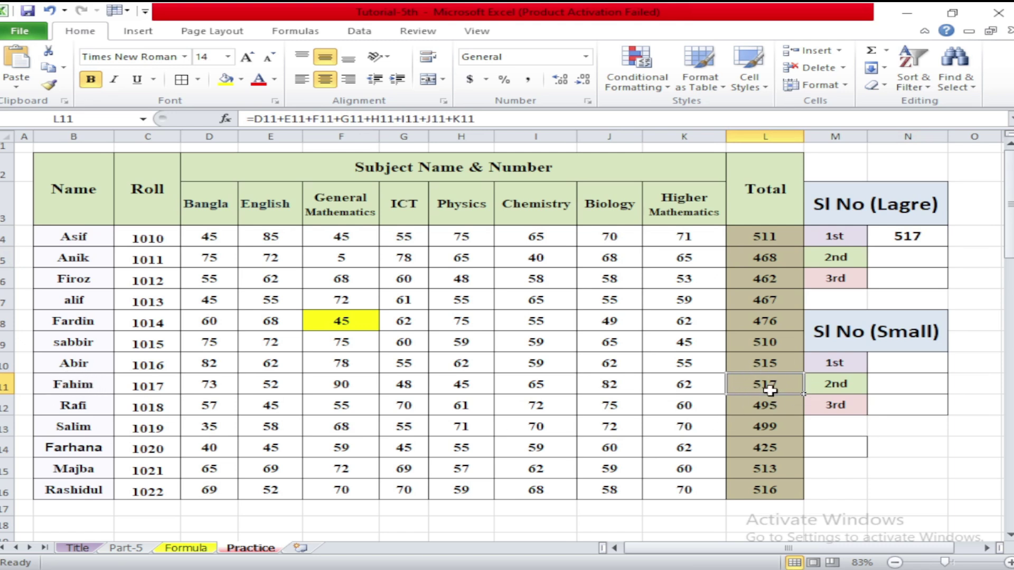
Enter =LARGE(L4:L16,2) in cell N5 for the 2nd largest total and check it against the Total column.
click(901, 257)
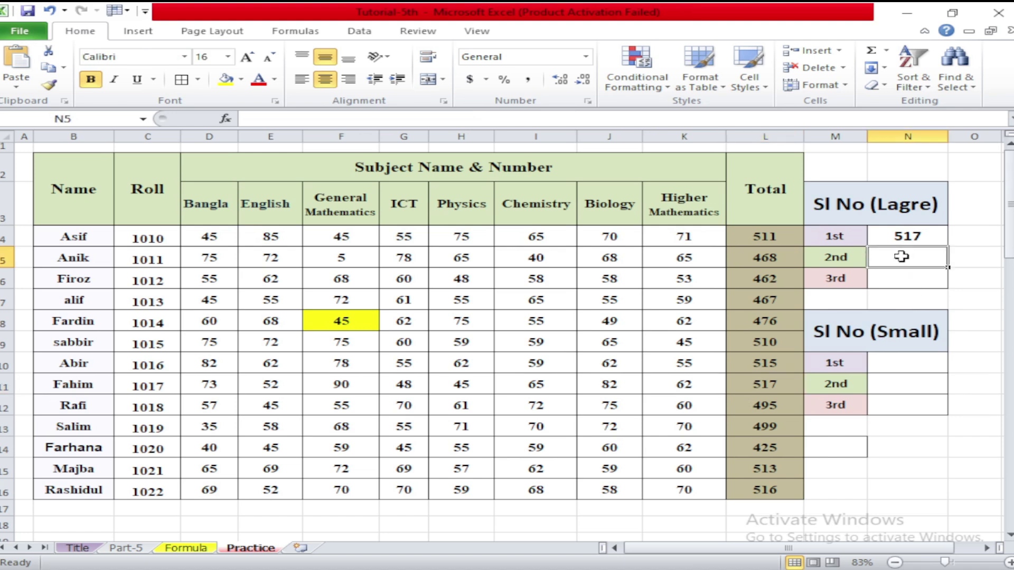
text(=la)
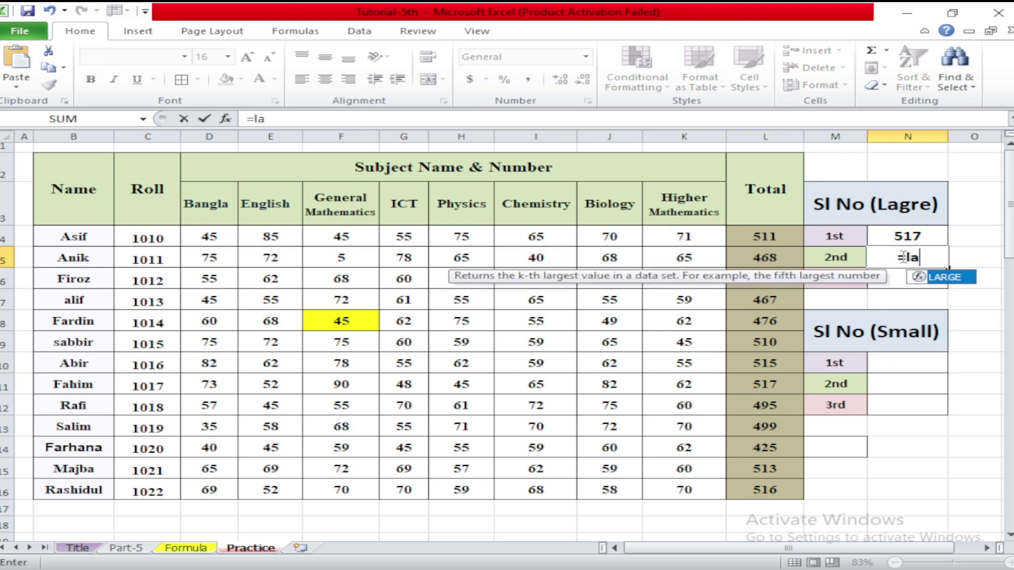
text(rg)
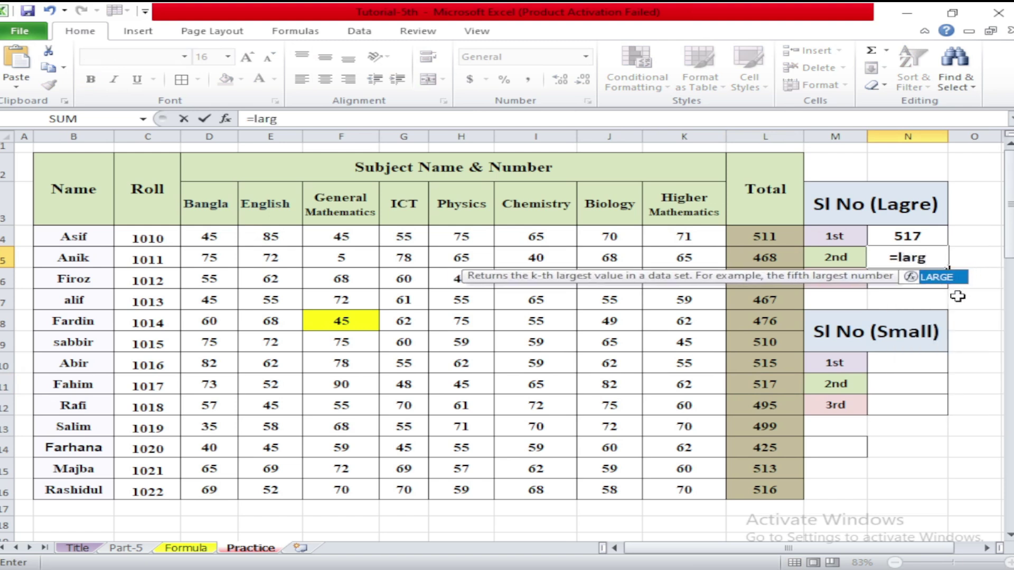
double_click(942, 280)
drag(765, 236, 765, 486)
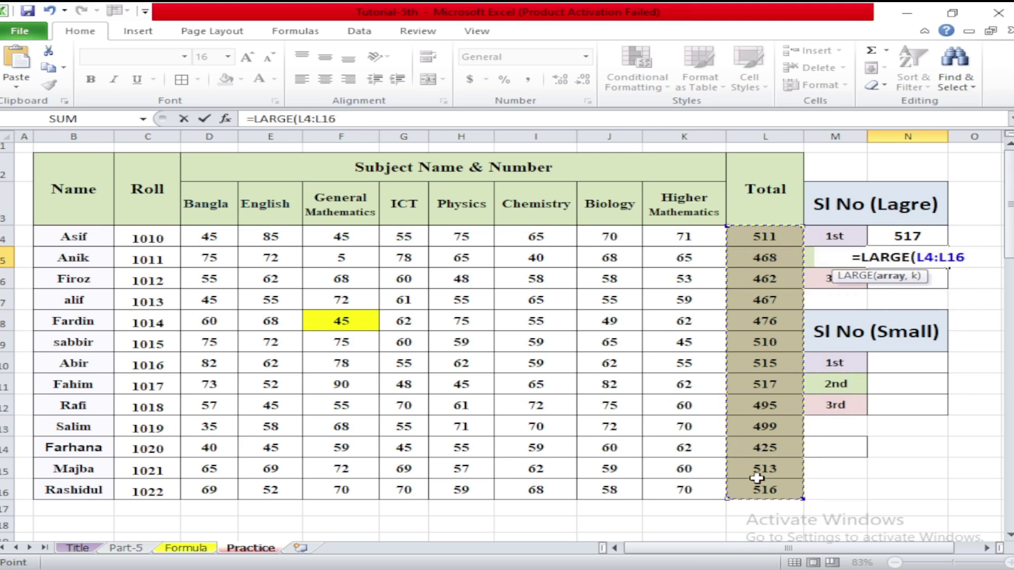
text(,)
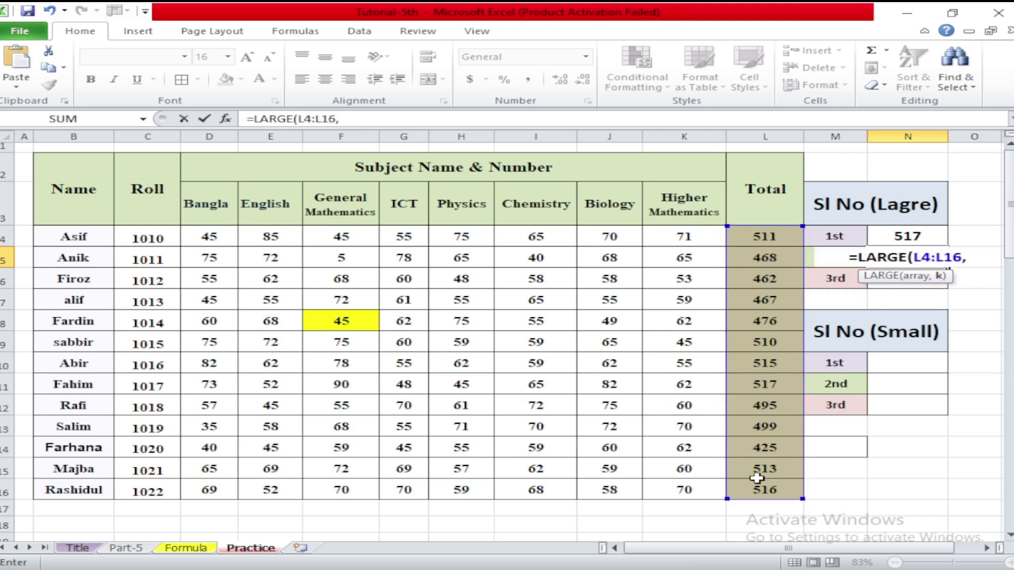
text(2)
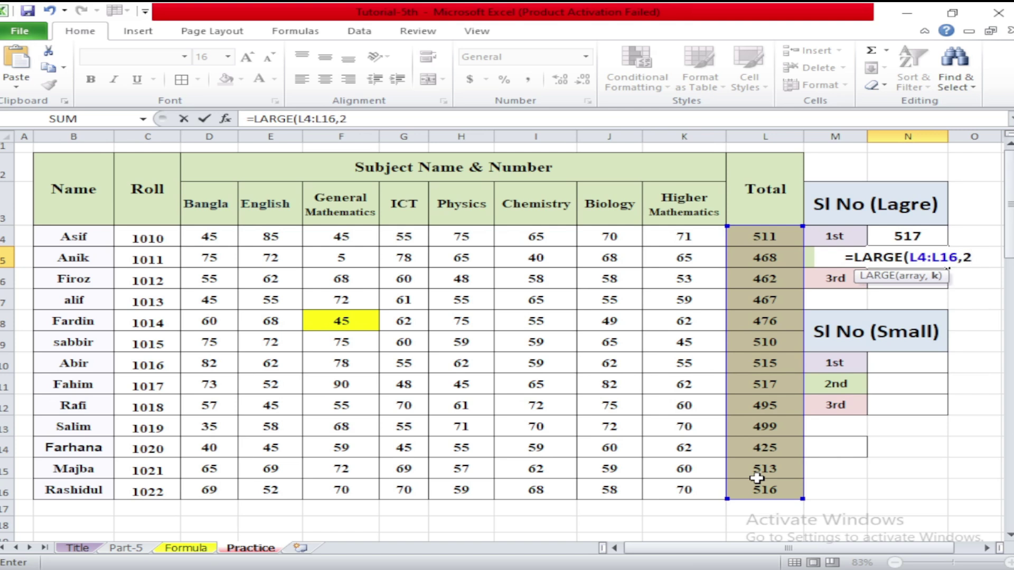
text())
key(Return)
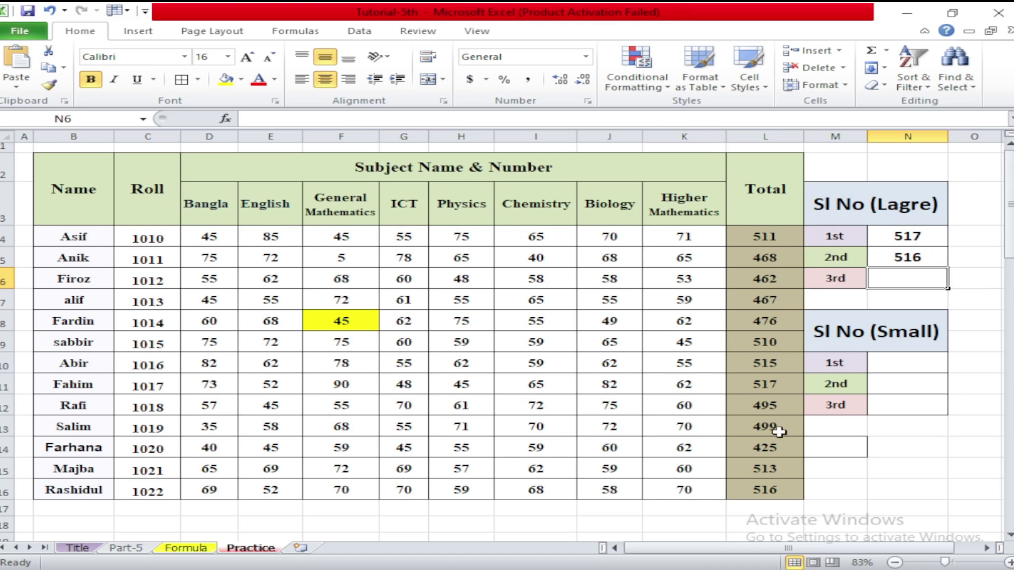
click(773, 492)
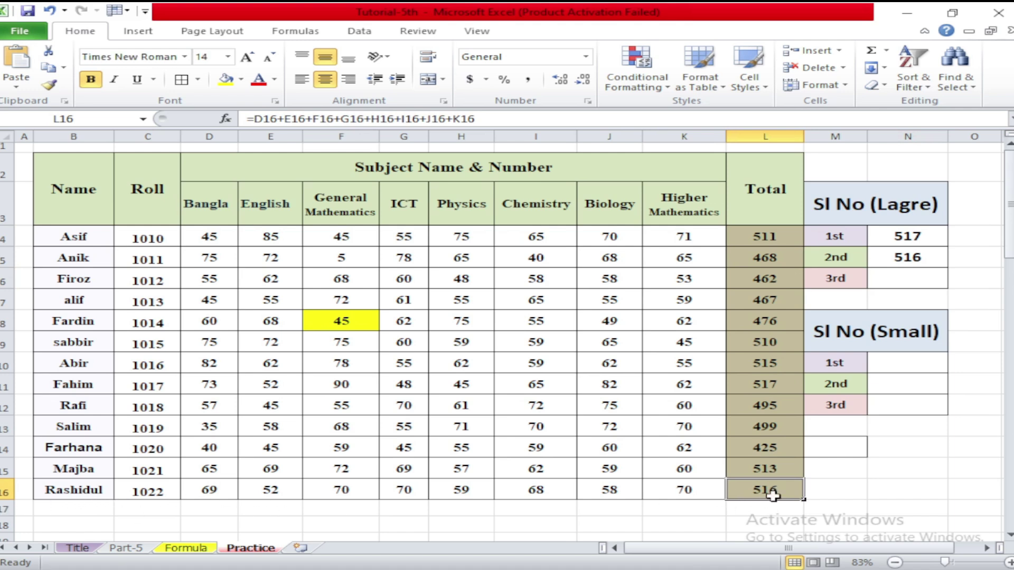
Enter =LARGE(L4:L16,3) in cell N6 for the 3rd largest total and locate its match in the Total column.
click(919, 279)
text(=)
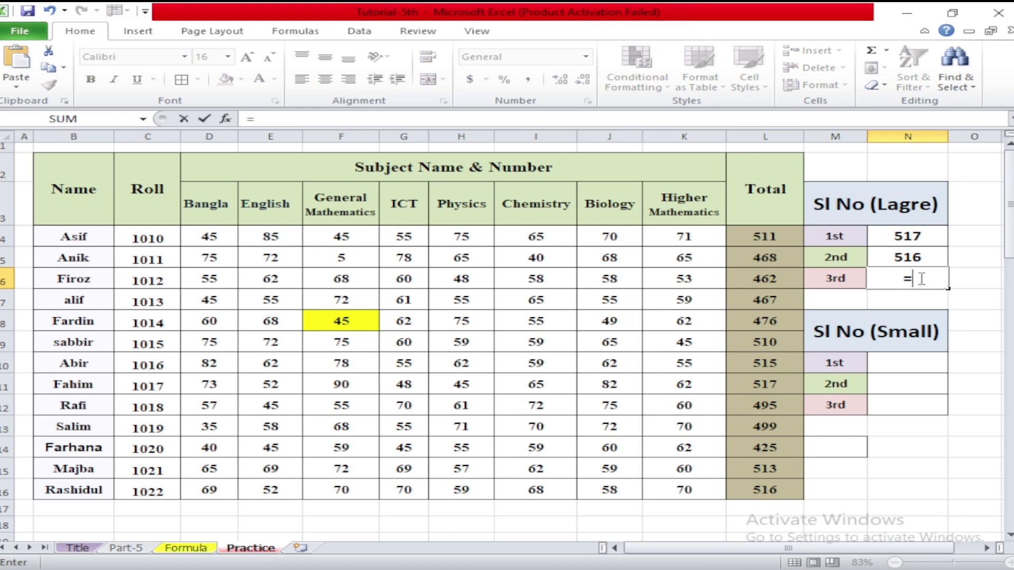
text(larg)
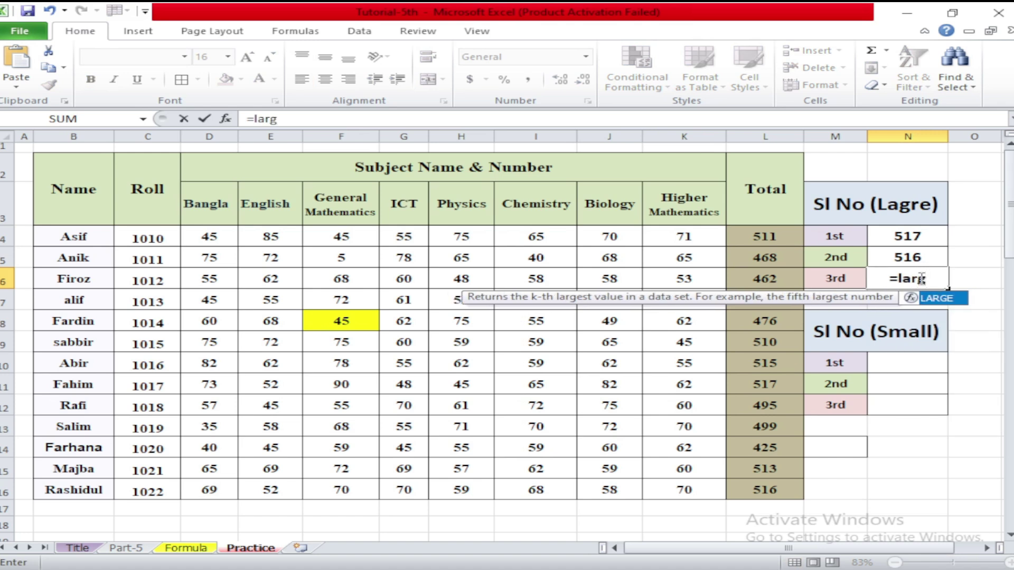
double_click(937, 299)
drag(764, 237, 764, 492)
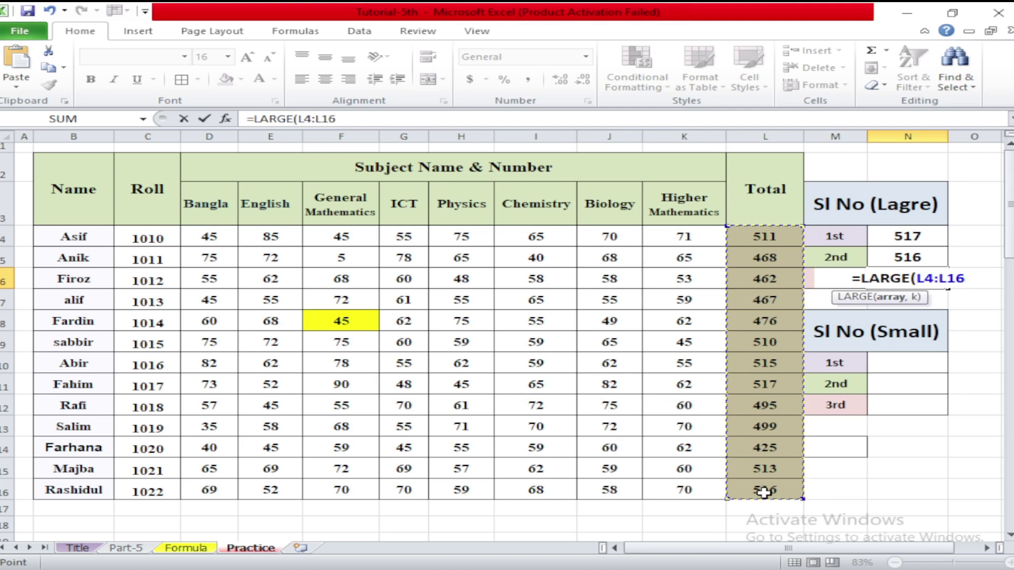
text(,)
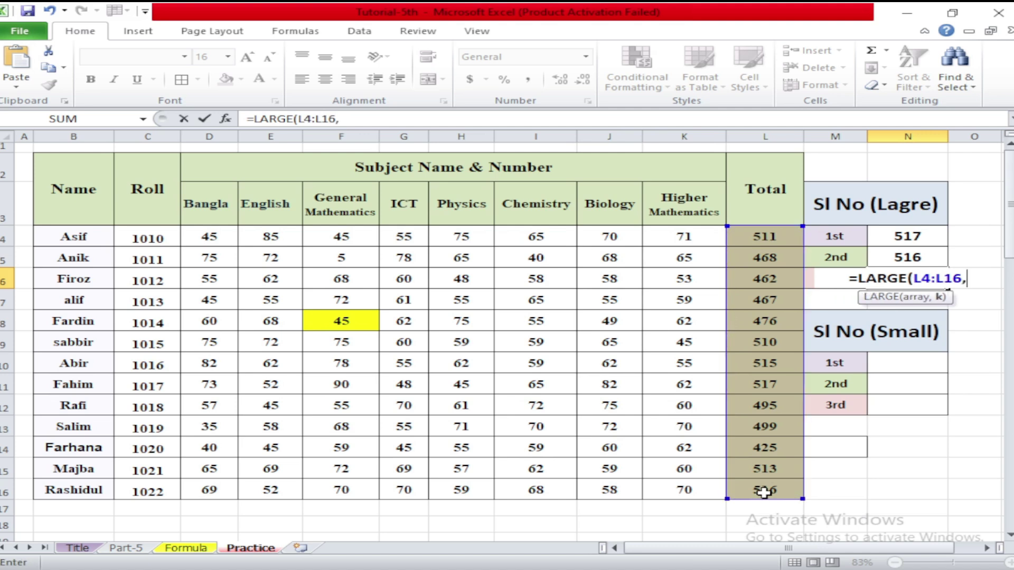
text(3))
key(Return)
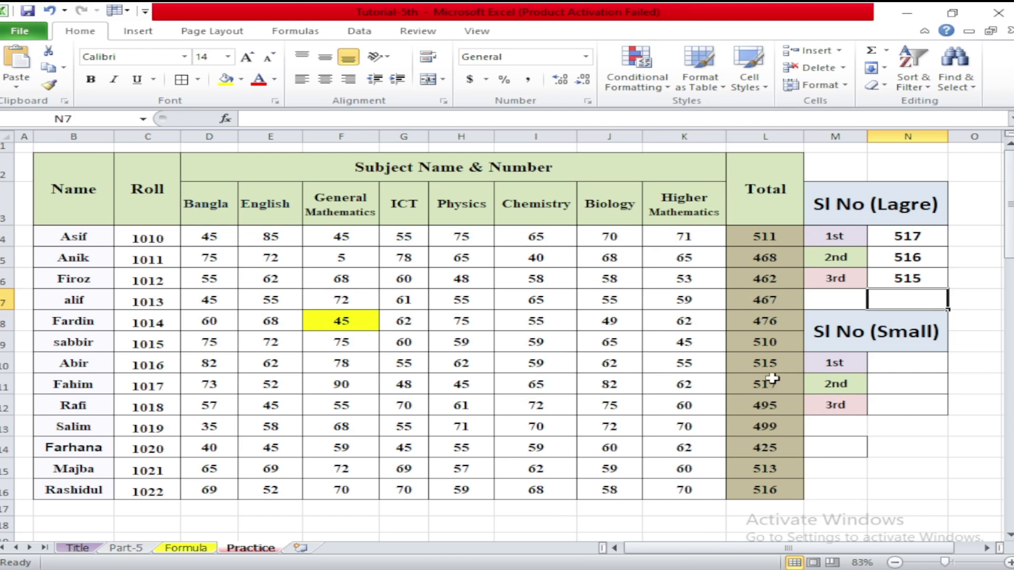
click(772, 365)
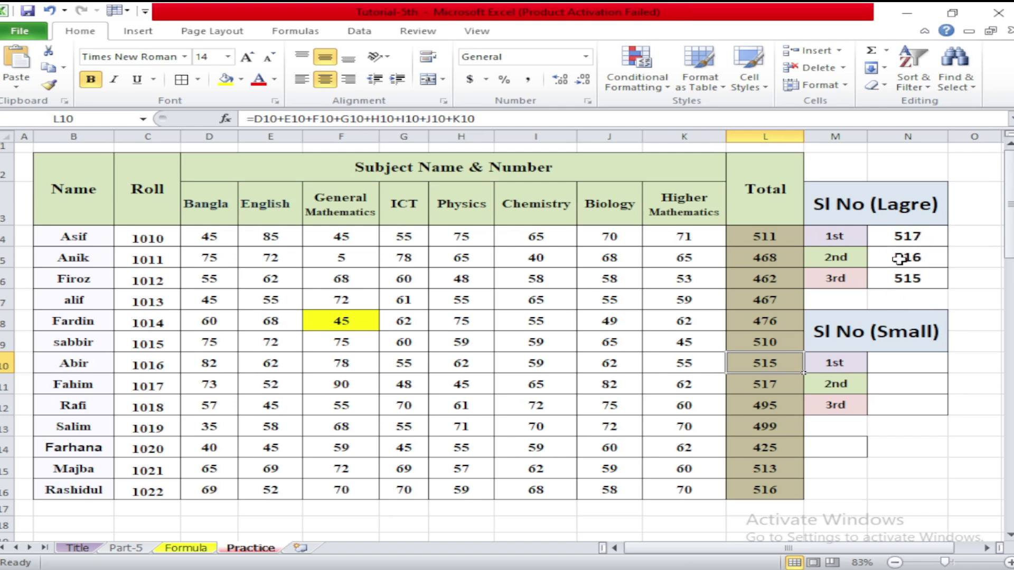
Consult the Formula sheet for the SMALL syntax, and enter =SMALL(L4:L16,1) in cell N10 of the Practice sheet.
click(188, 549)
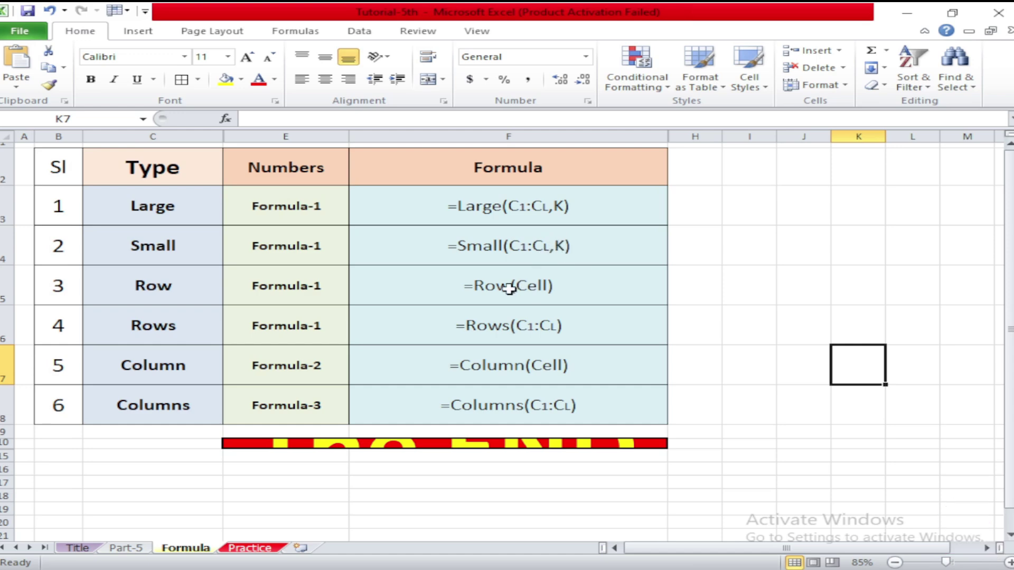
click(252, 548)
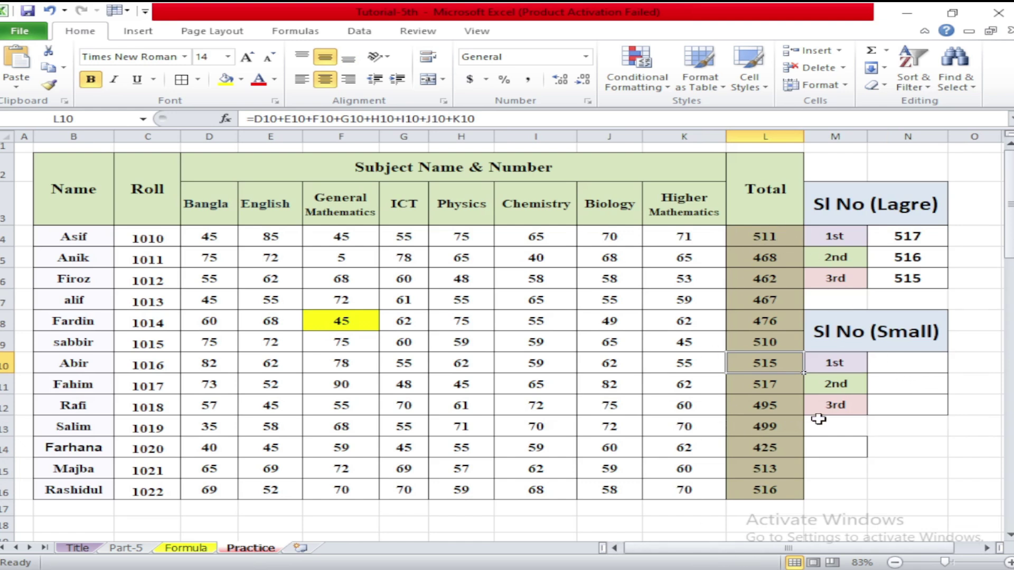
click(912, 365)
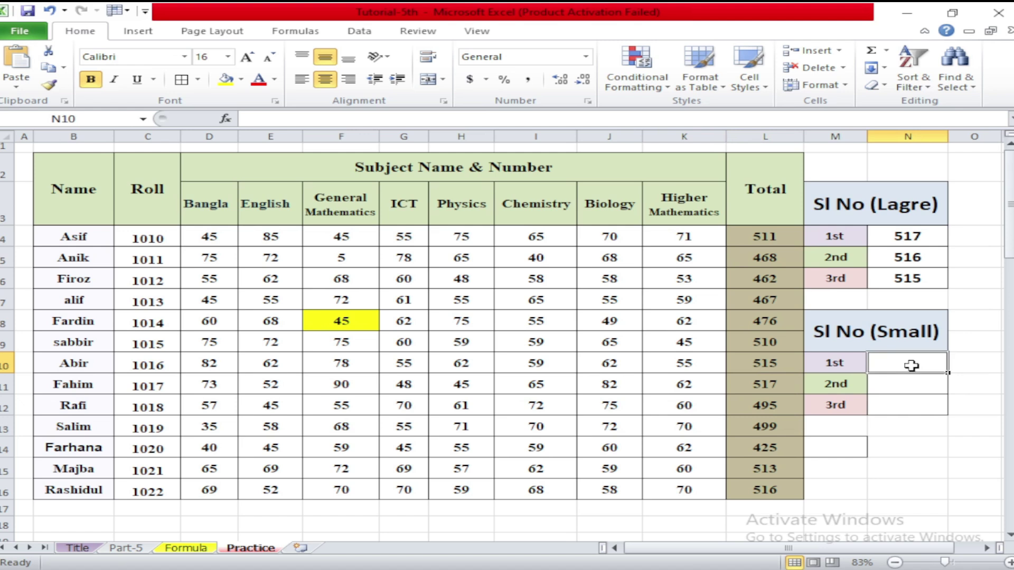
text(=small)
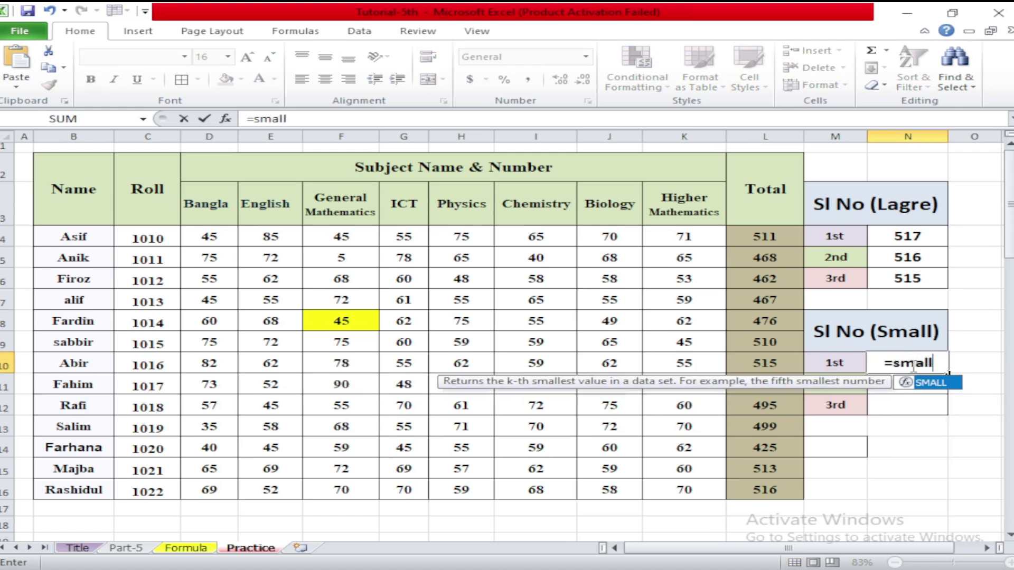
double_click(932, 383)
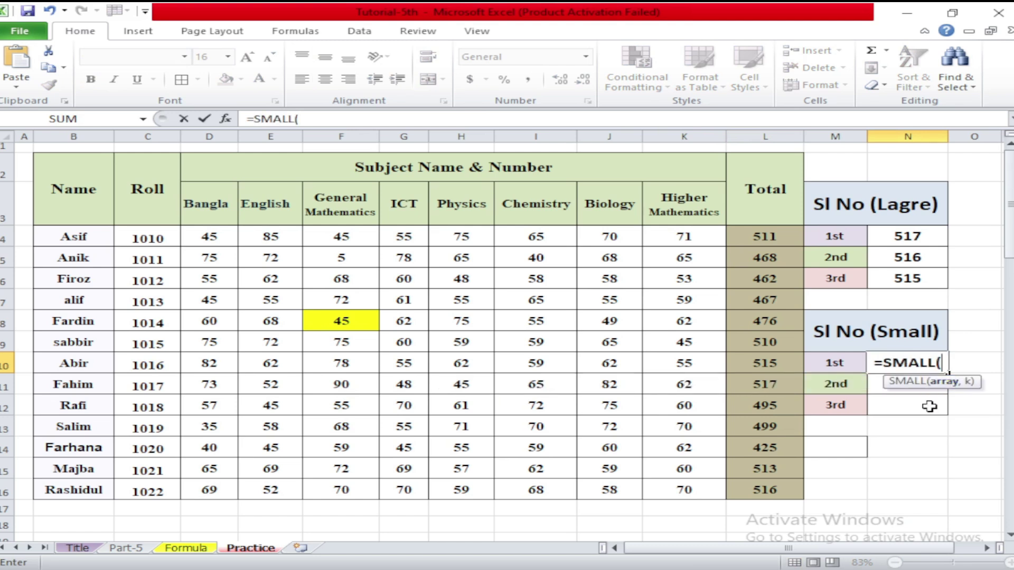
drag(769, 233, 773, 492)
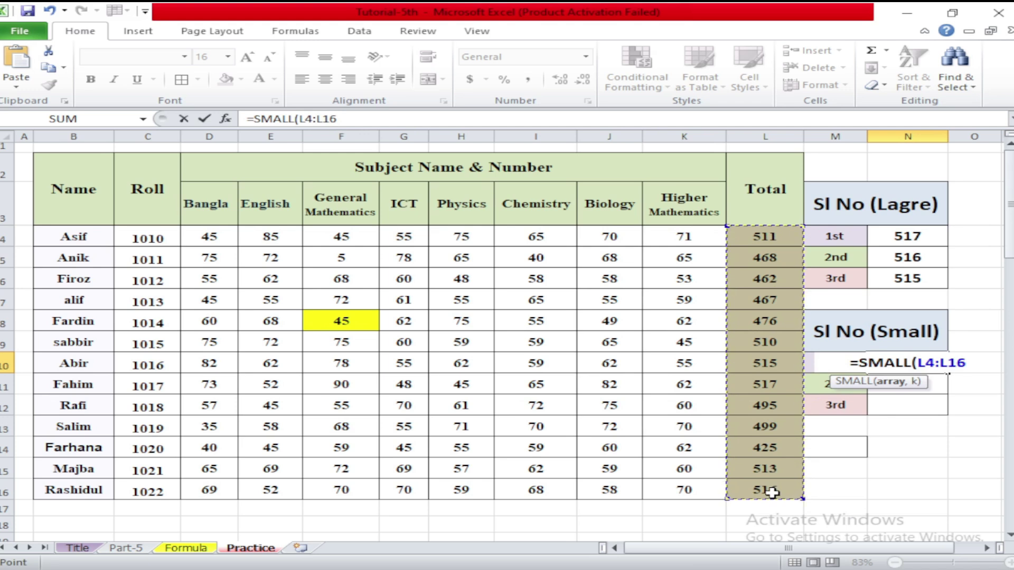
text(,)
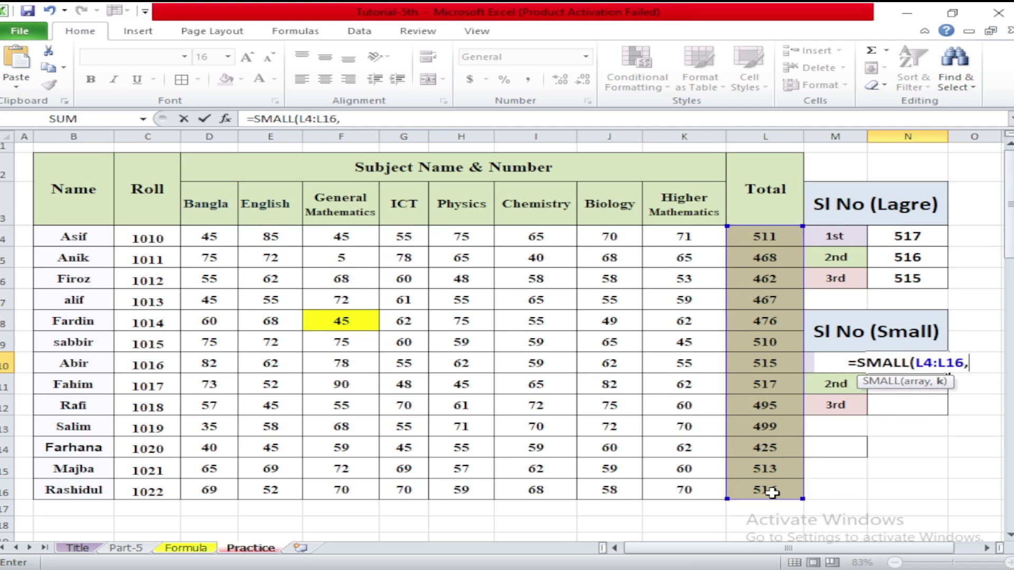
text(1)
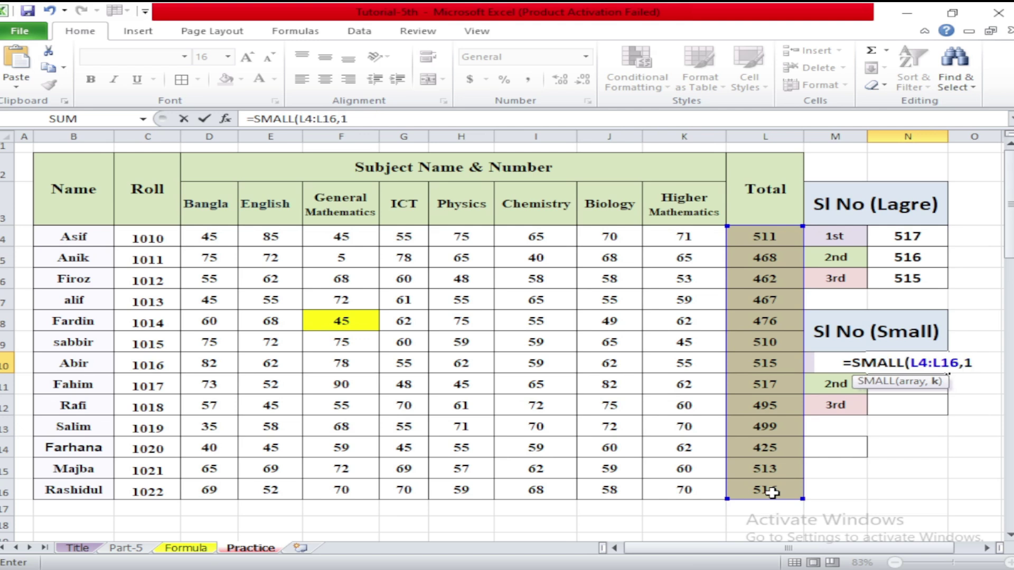
text())
key(Return)
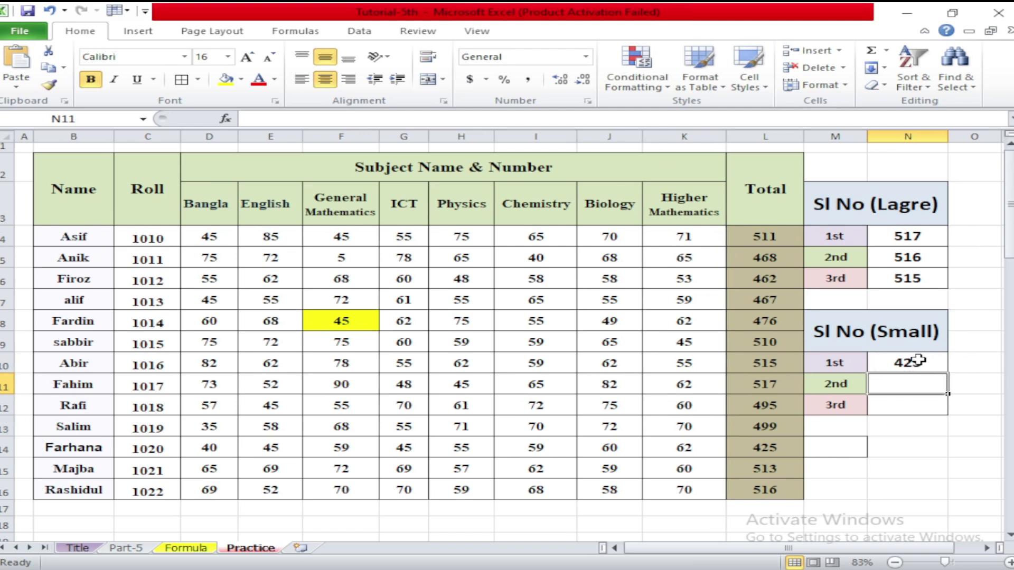
click(766, 449)
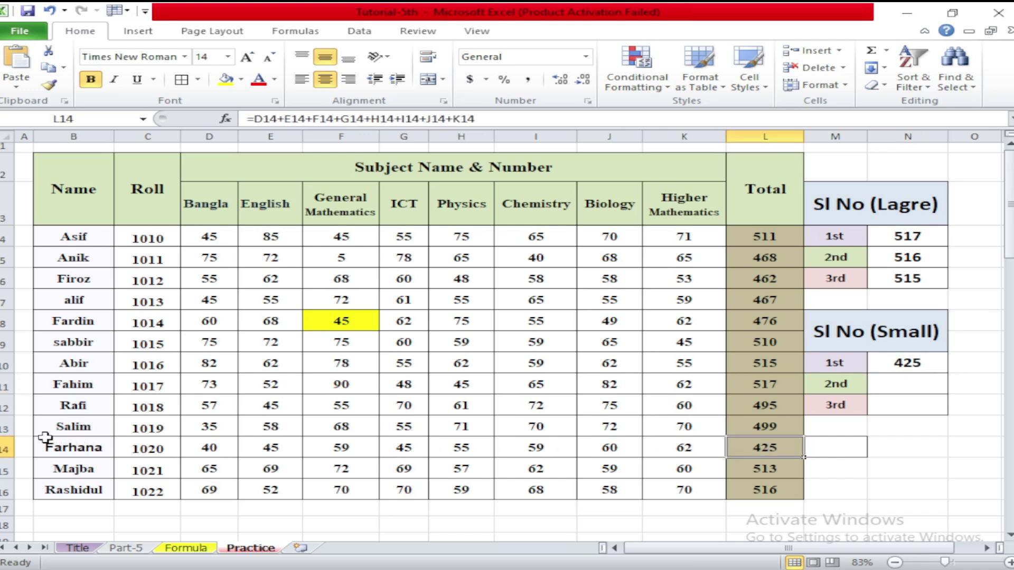
Enter =SMALL(L4:L16,2) in cell N11 for the 2nd smallest total and locate its match in the Total column.
click(908, 384)
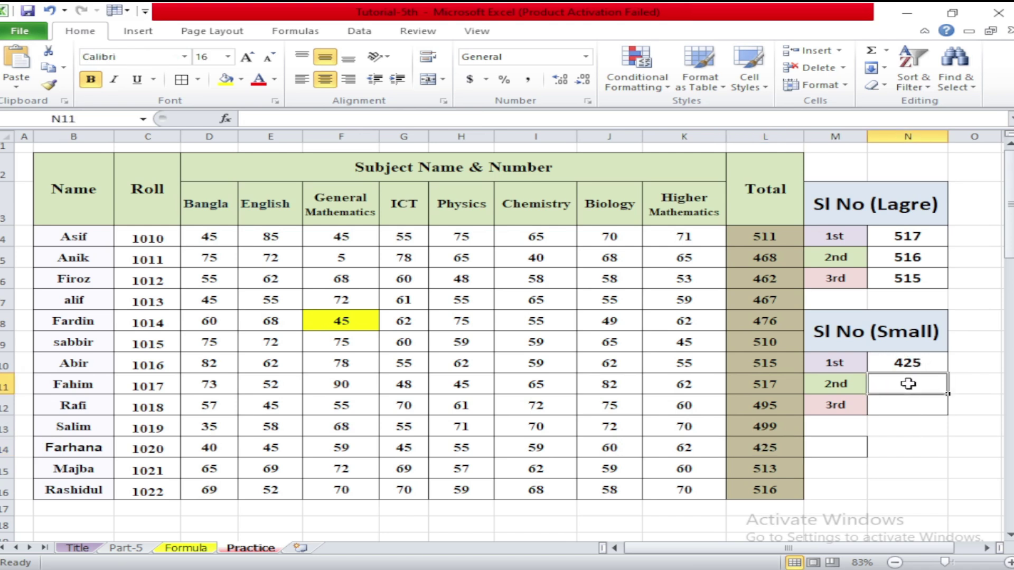
text(=sm)
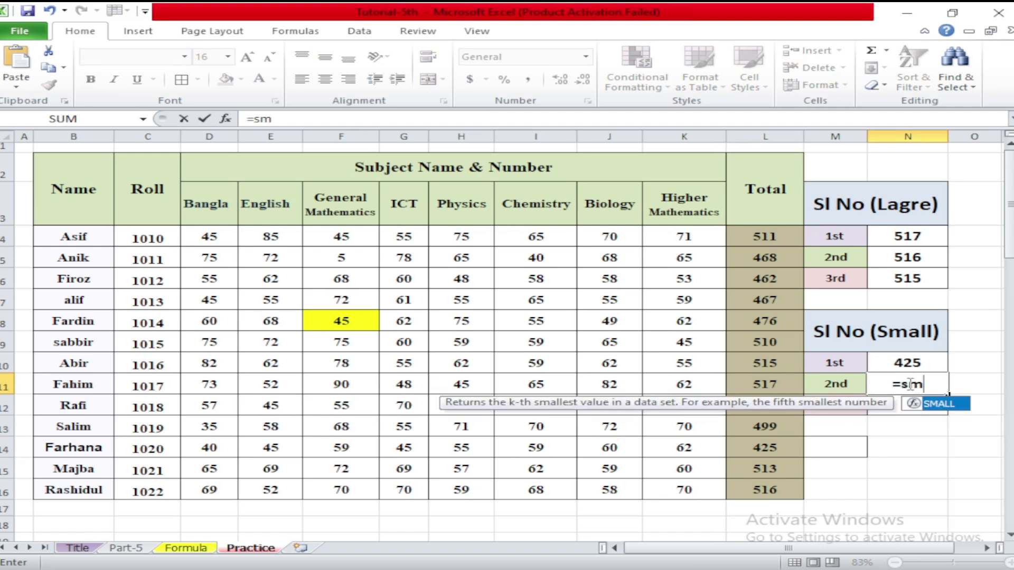
text(all)
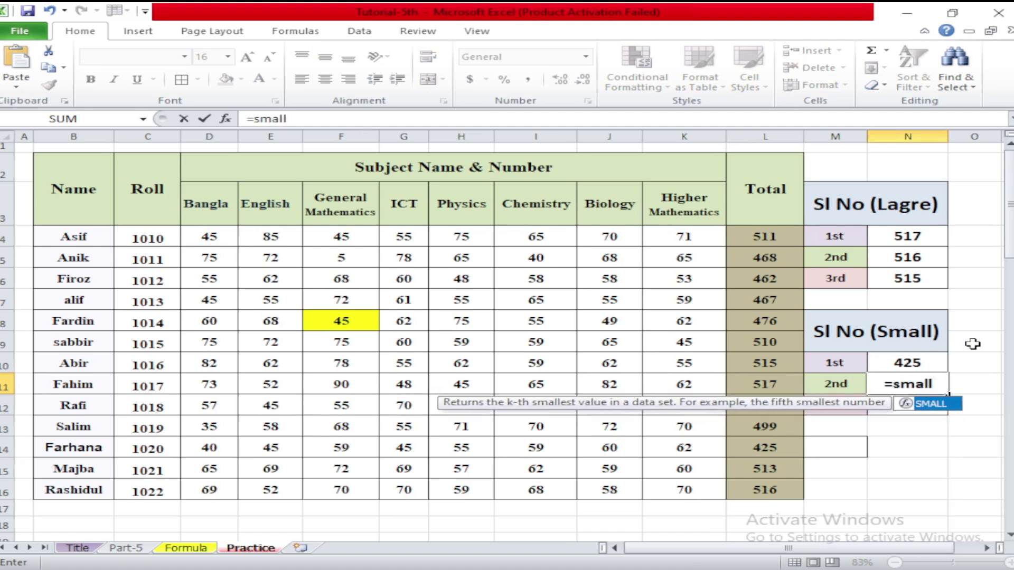
double_click(930, 404)
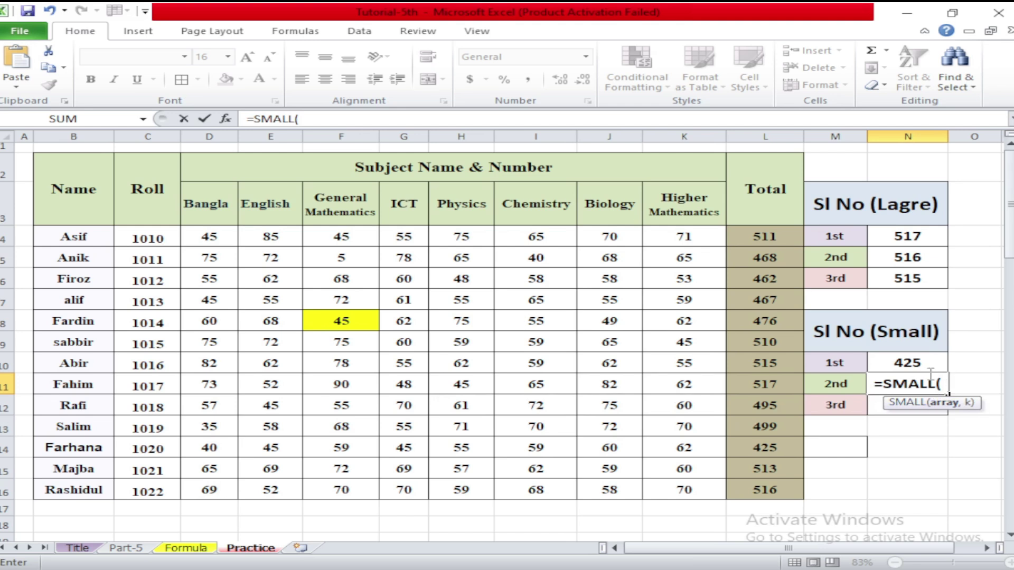
drag(768, 239, 772, 493)
text(,)
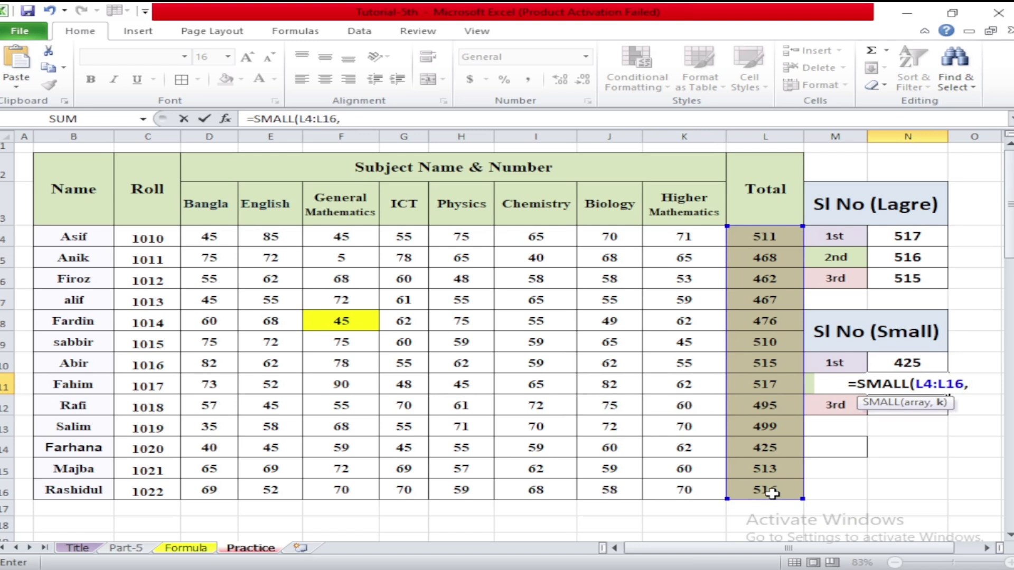
text(2))
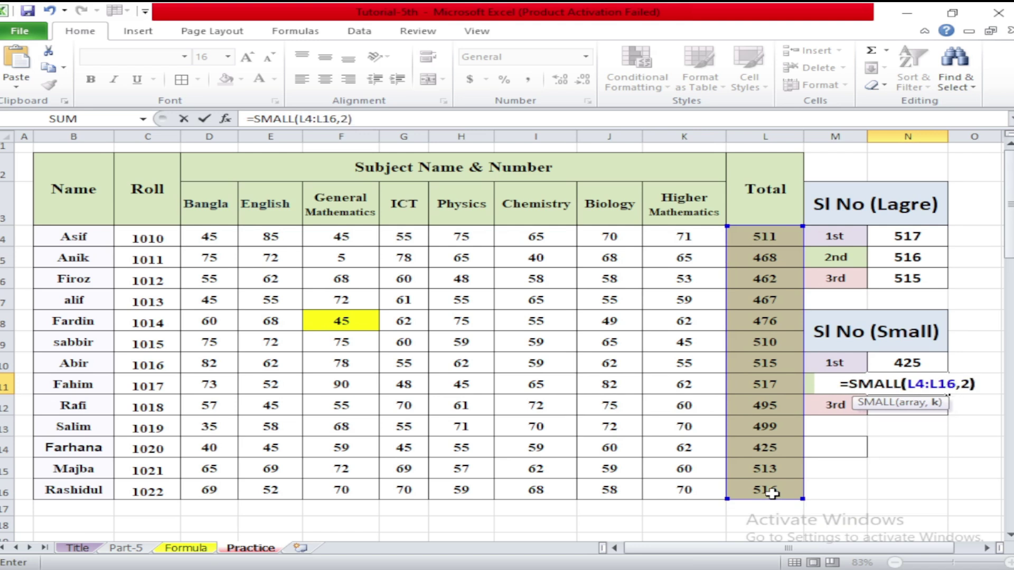
key(Return)
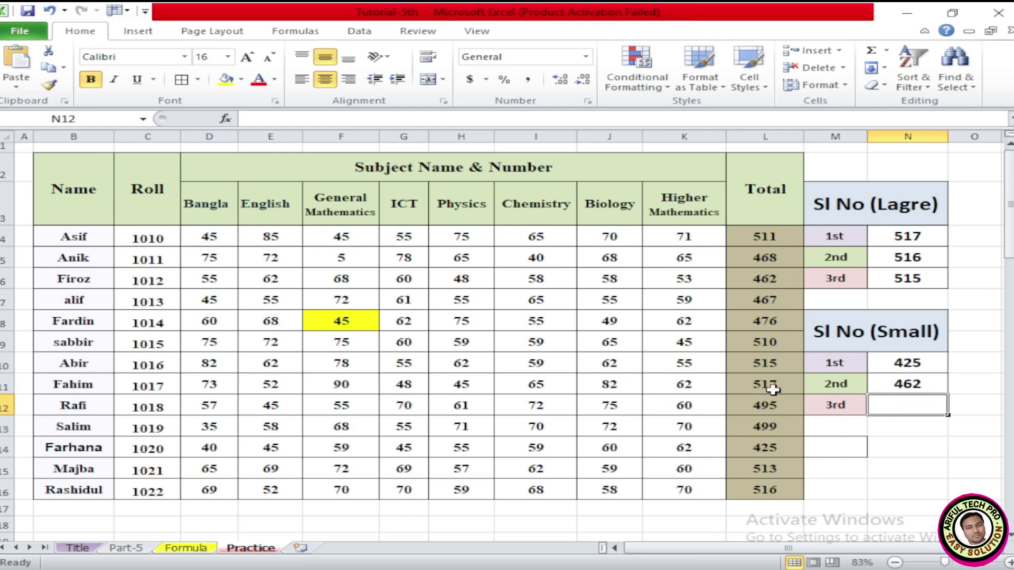
click(771, 280)
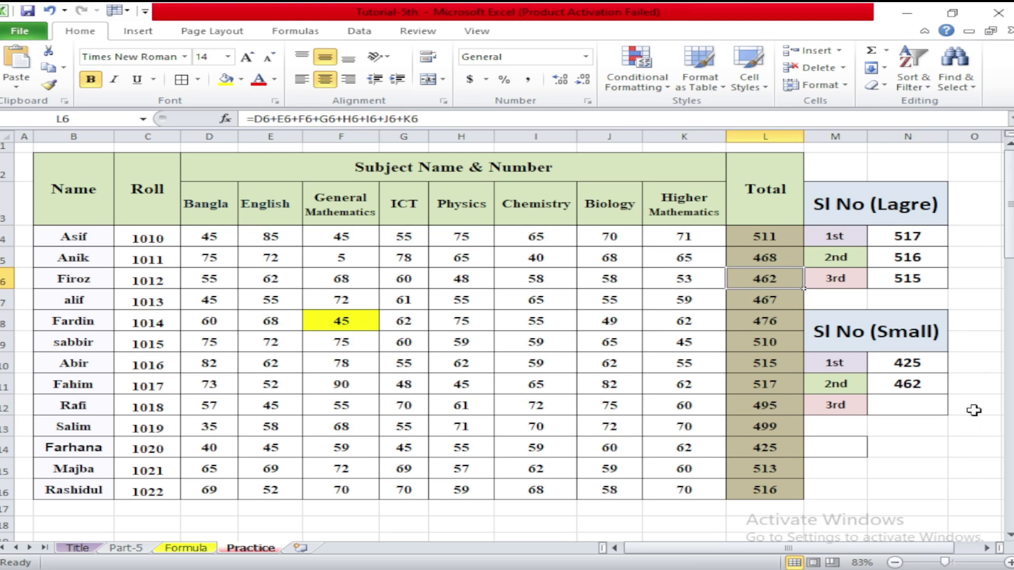
Enter =SMALL(L4:L16,3) in cell N12 for the 3rd smallest total and locate its match in the Total column.
click(902, 402)
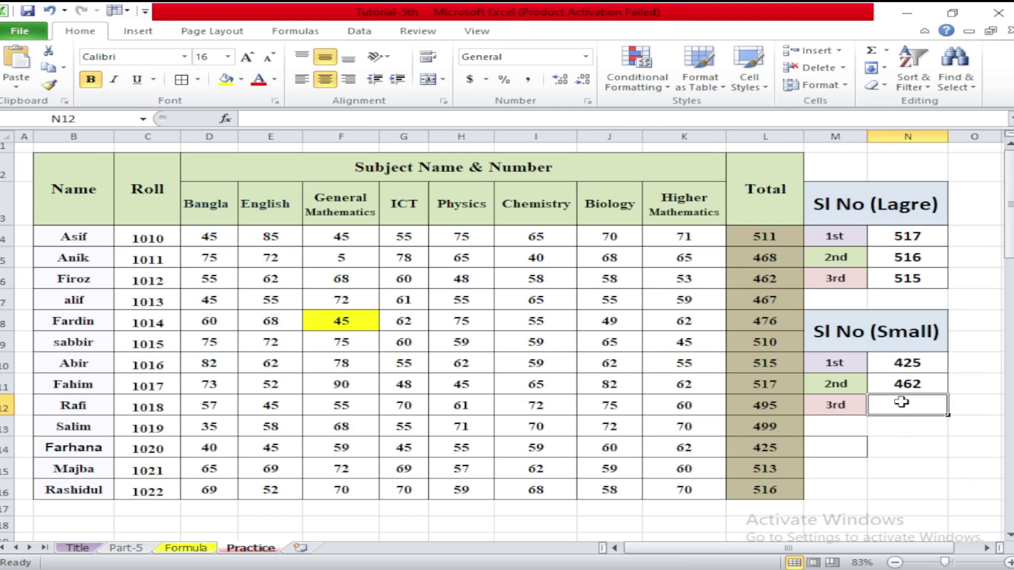
text(=)
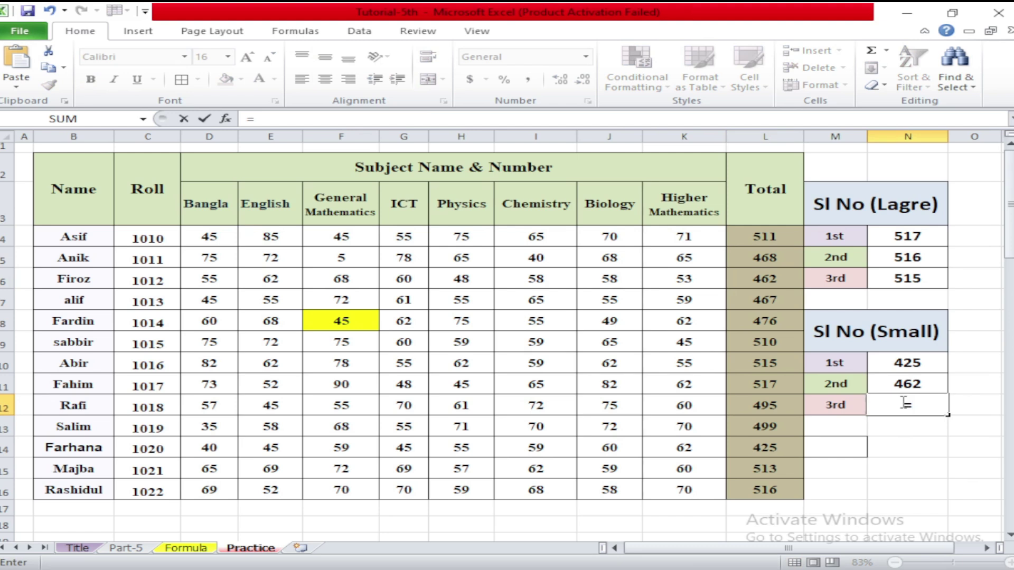
text(sma)
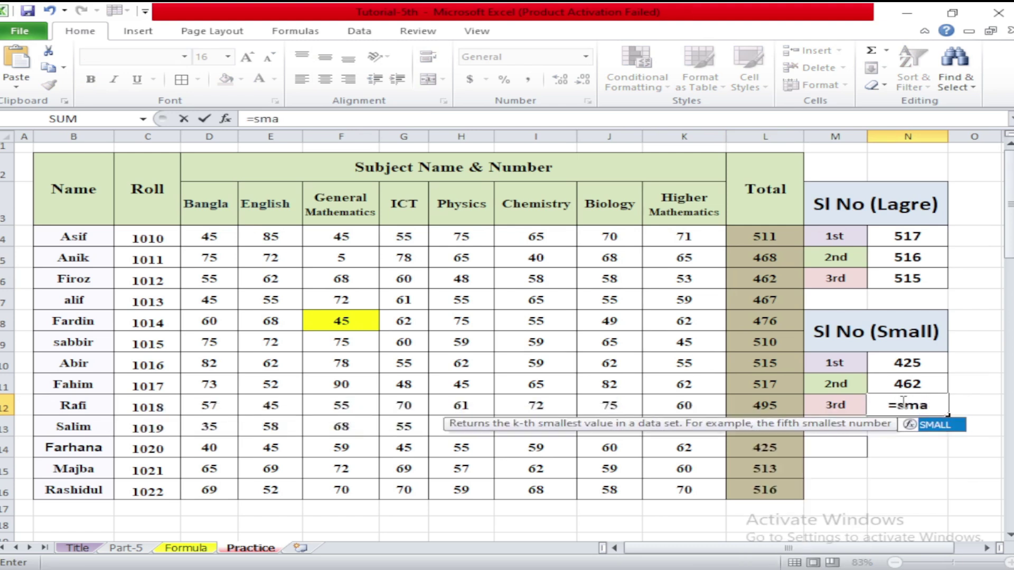
text(ll)
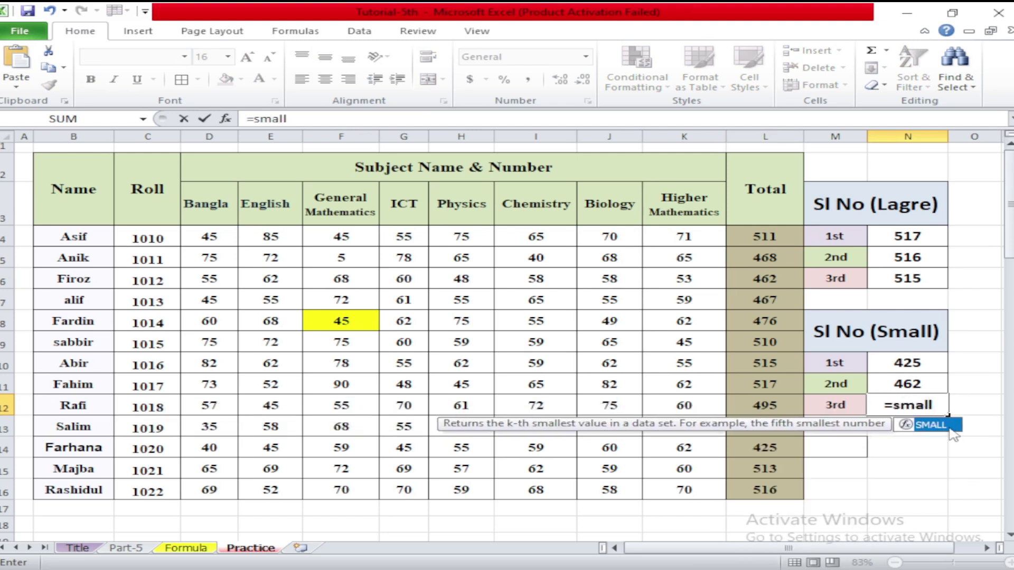
double_click(931, 425)
drag(779, 233, 775, 483)
text(,)
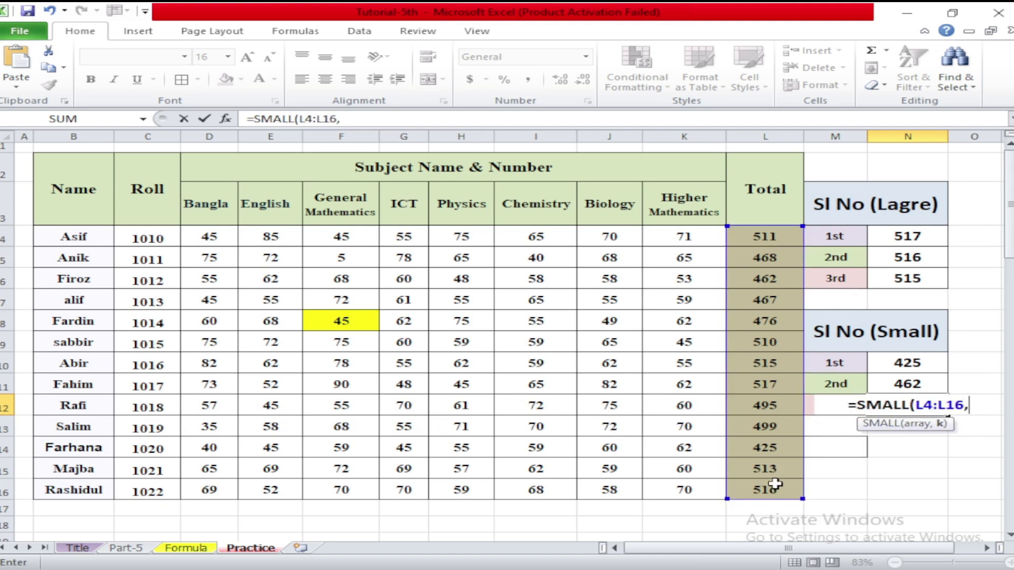
text(3)
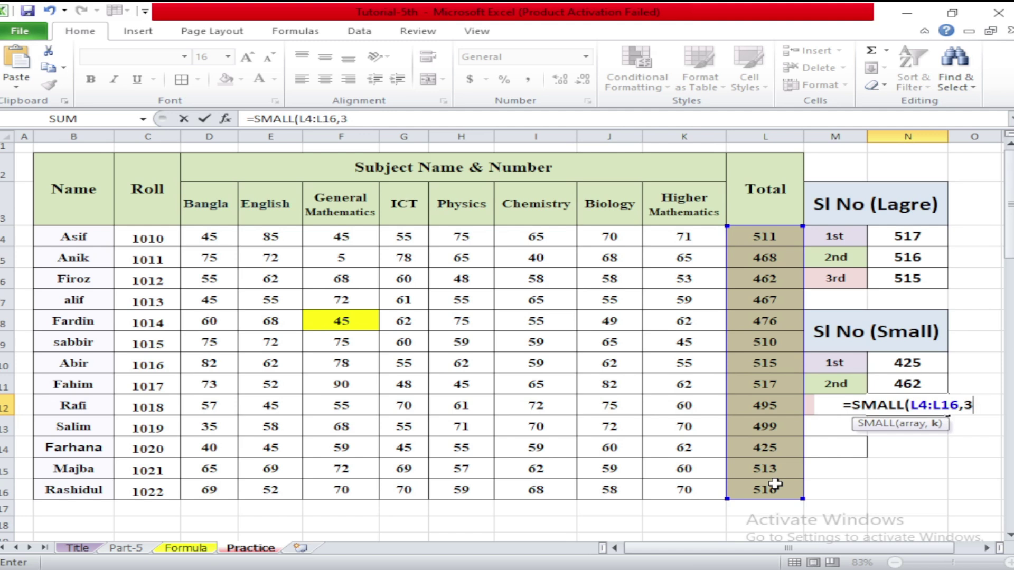
text())
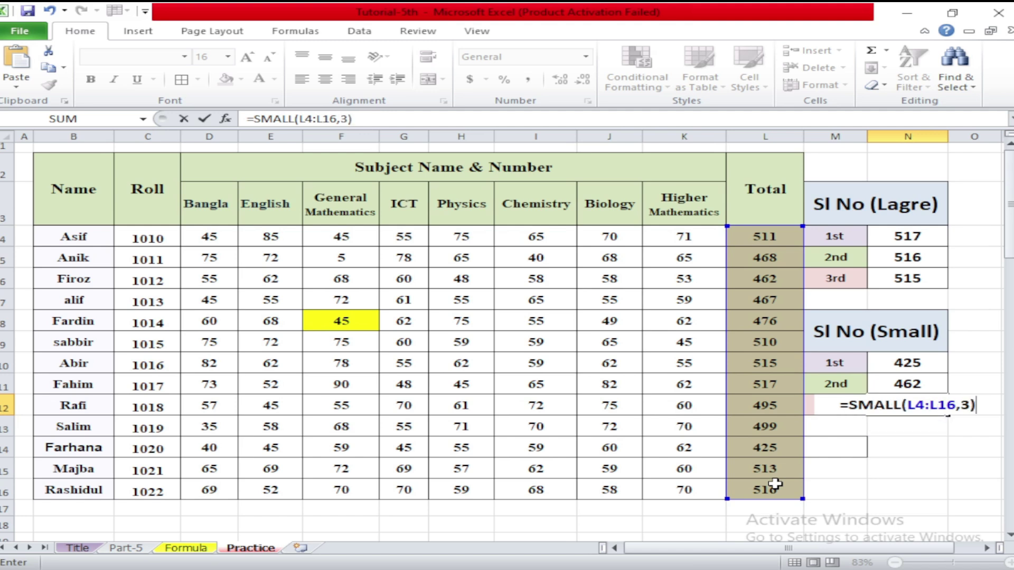
key(Return)
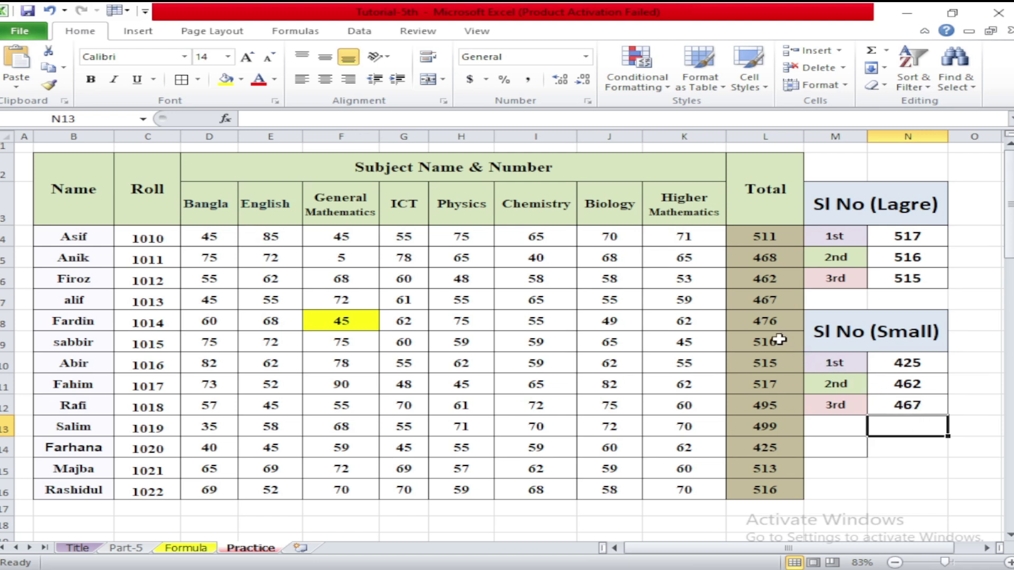
click(767, 299)
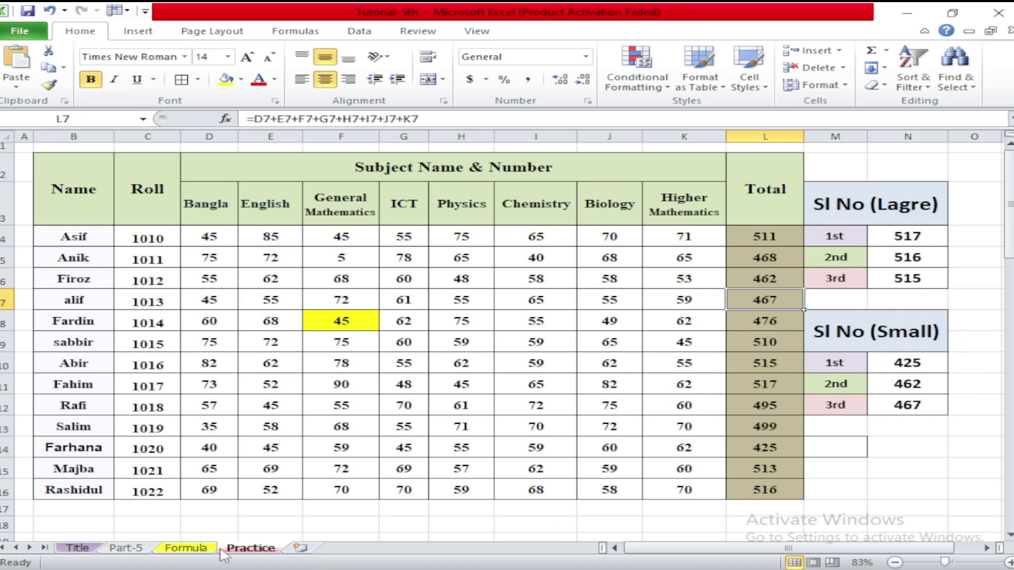
Consult the Formula sheet for the ROW syntax, enter =ROW(F8) in cell M14 of the Practice sheet, and check it against row 8.
click(189, 551)
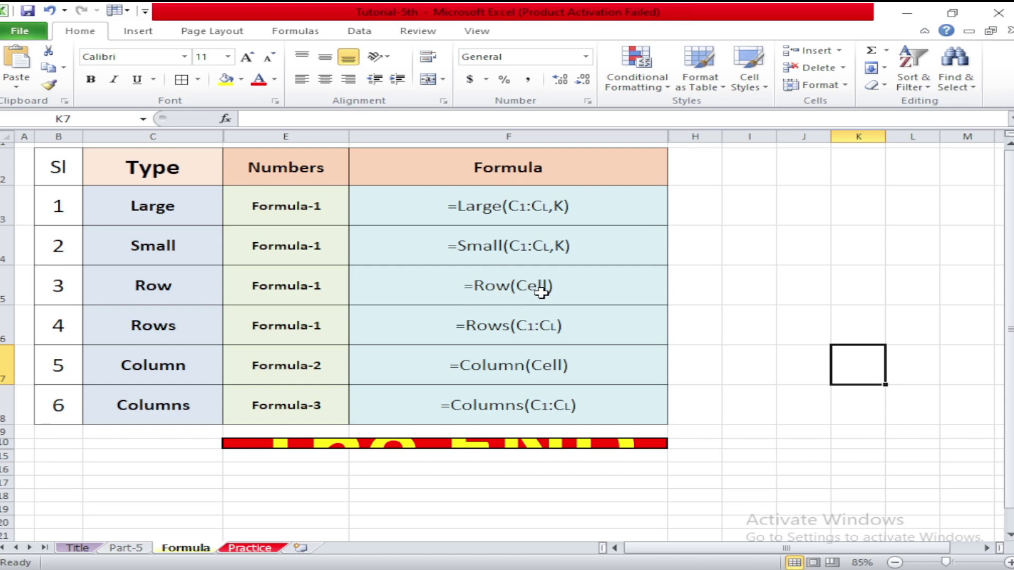
click(250, 548)
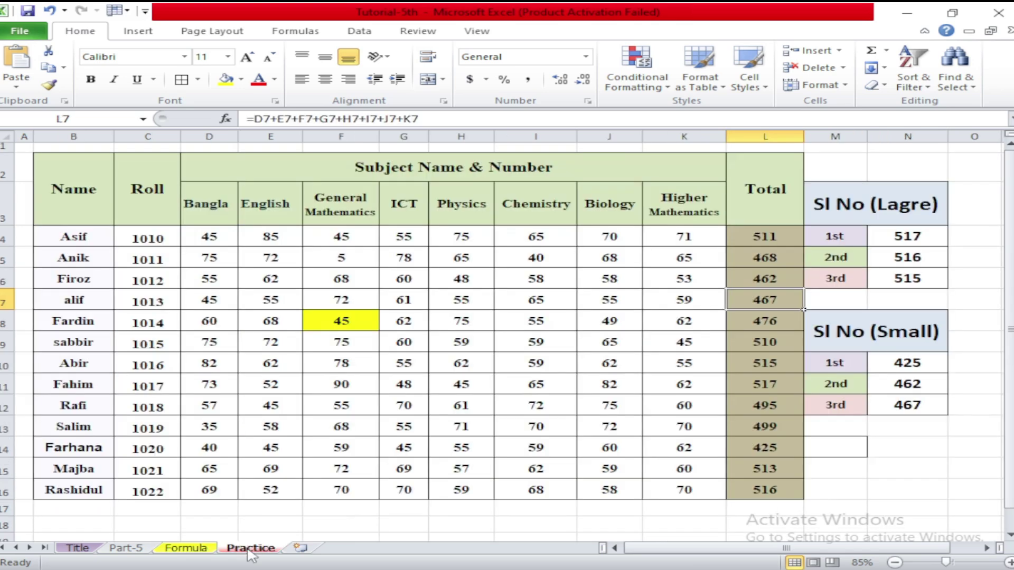
click(836, 446)
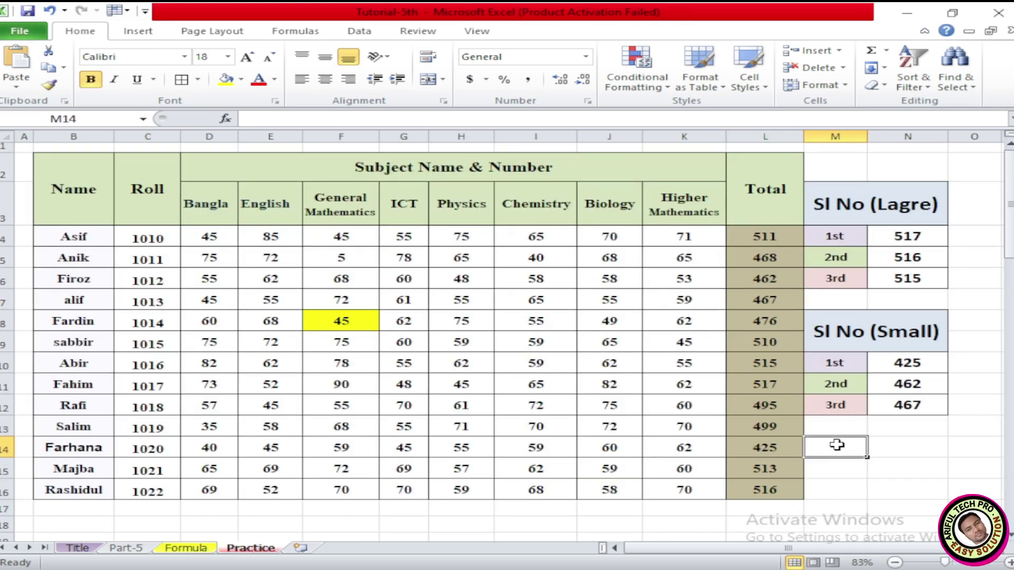
text(=r)
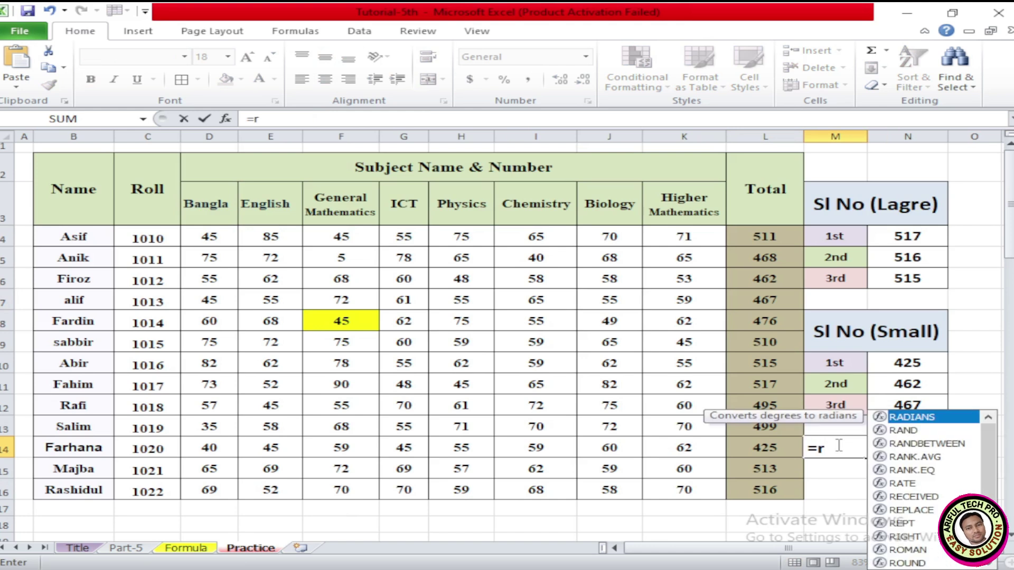
text(ow)
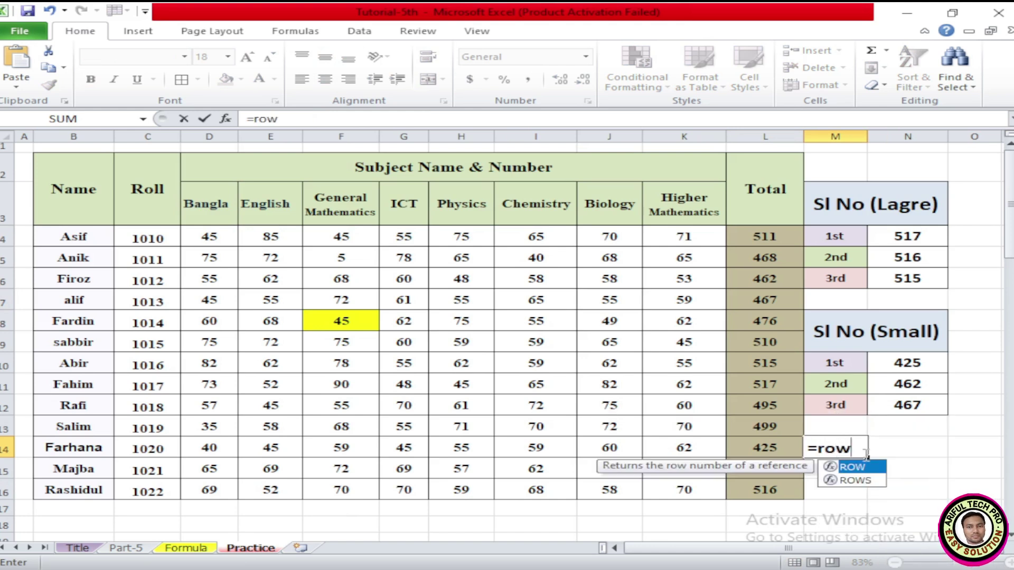
double_click(856, 469)
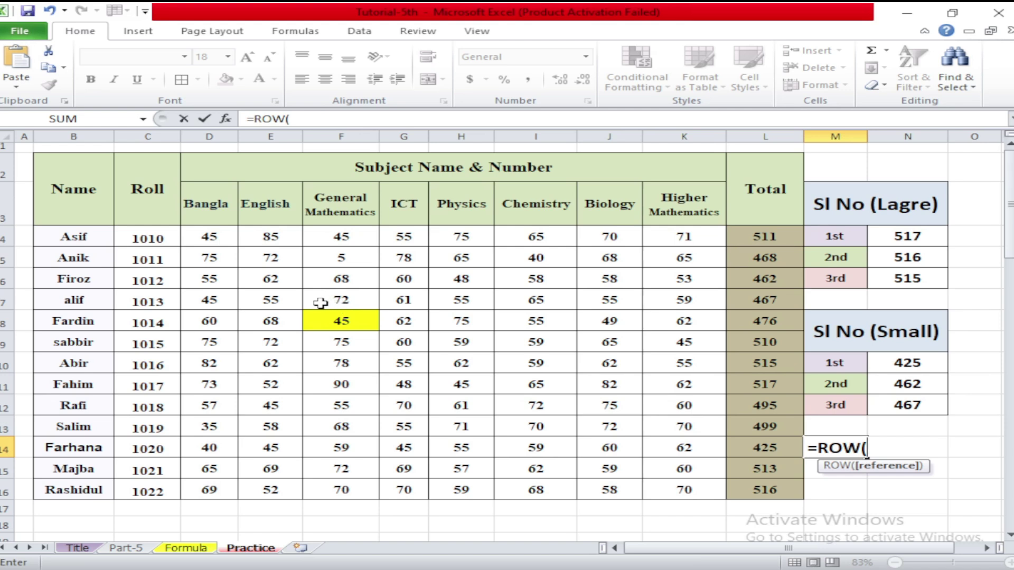
click(350, 319)
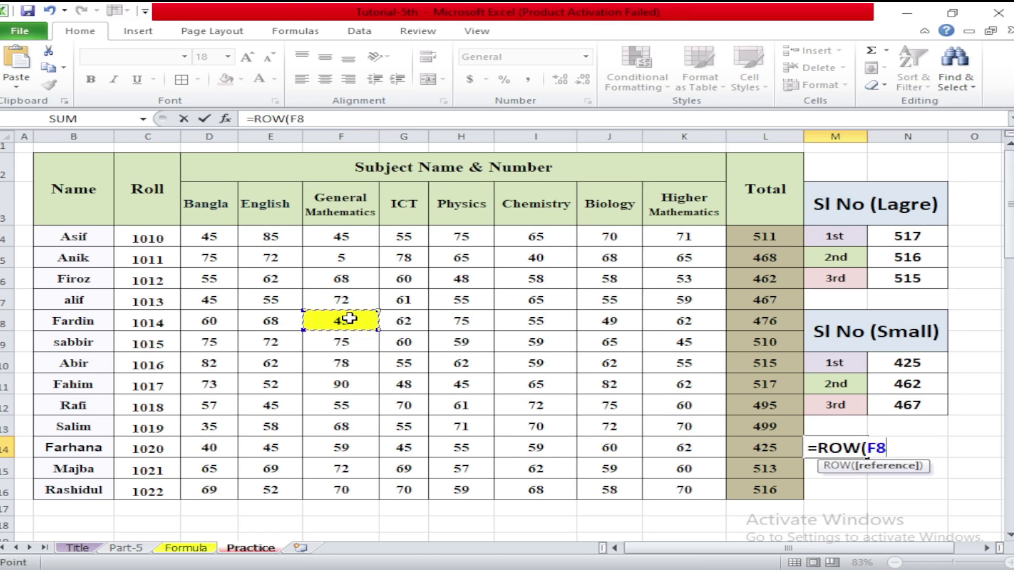
text())
key(Return)
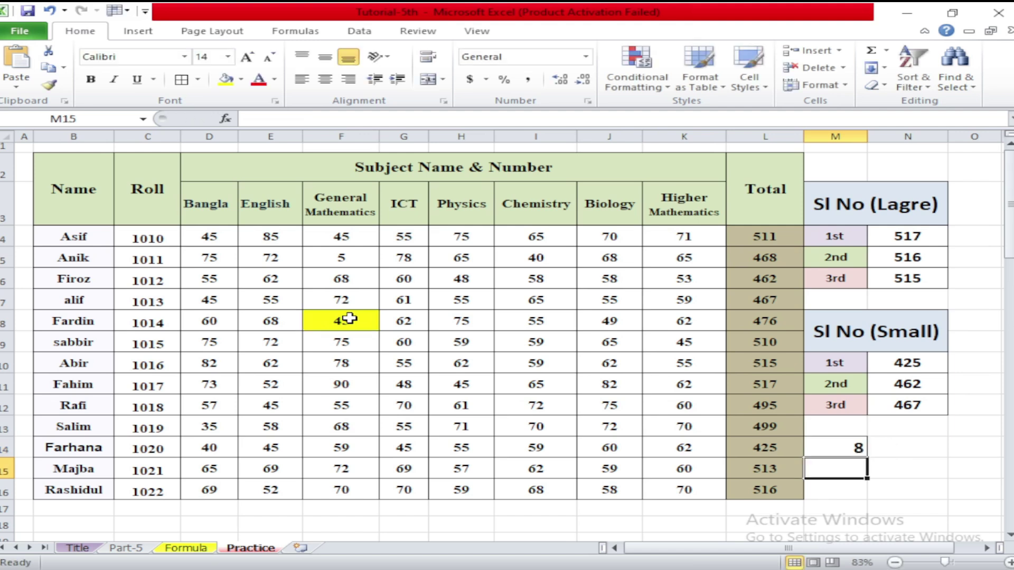
click(5, 321)
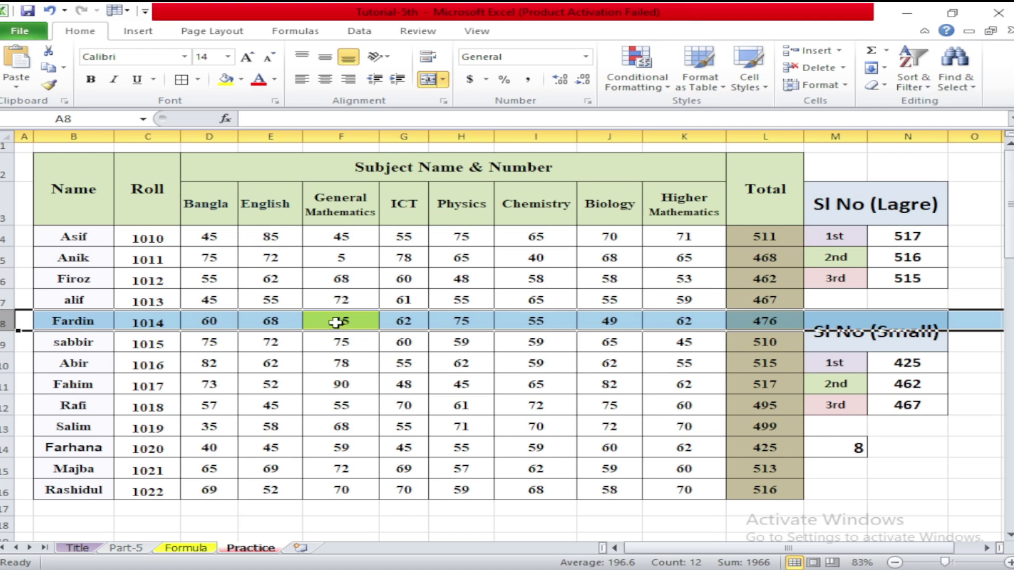
Replace the formula in cell M14 with =ROW(F11) and fill the referenced cell F11 with yellow.
click(856, 446)
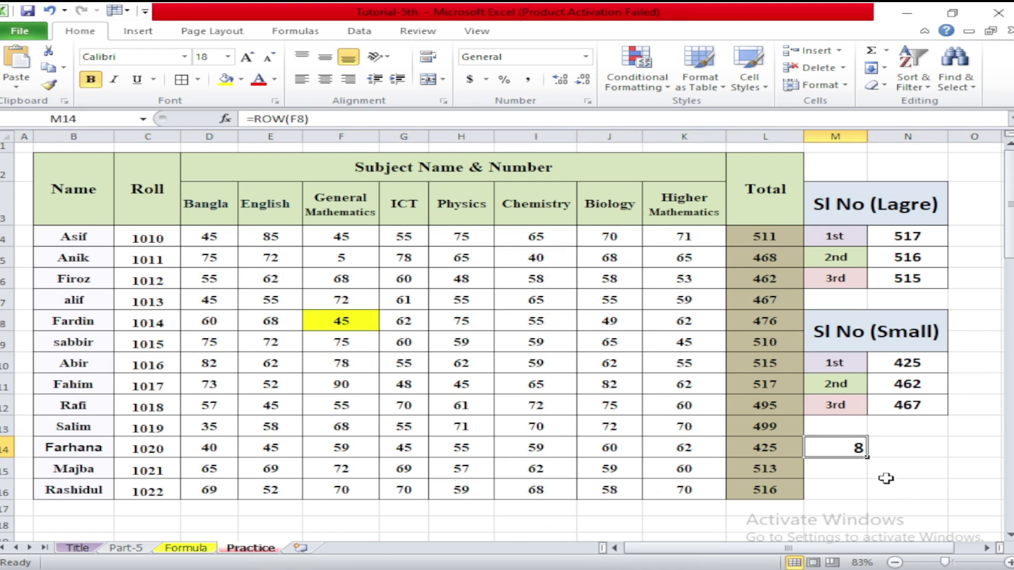
key(BackSpace)
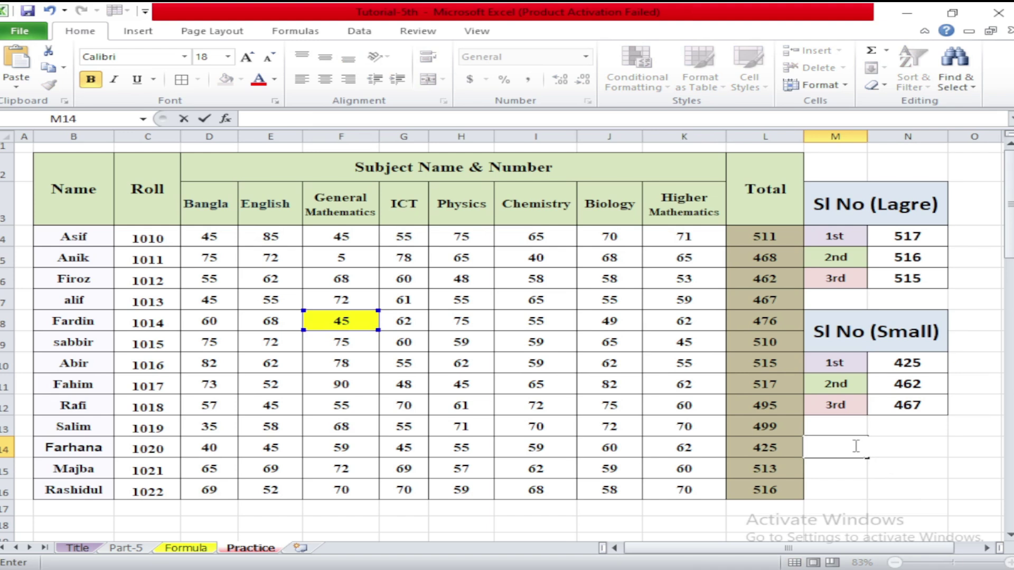
text(=row)
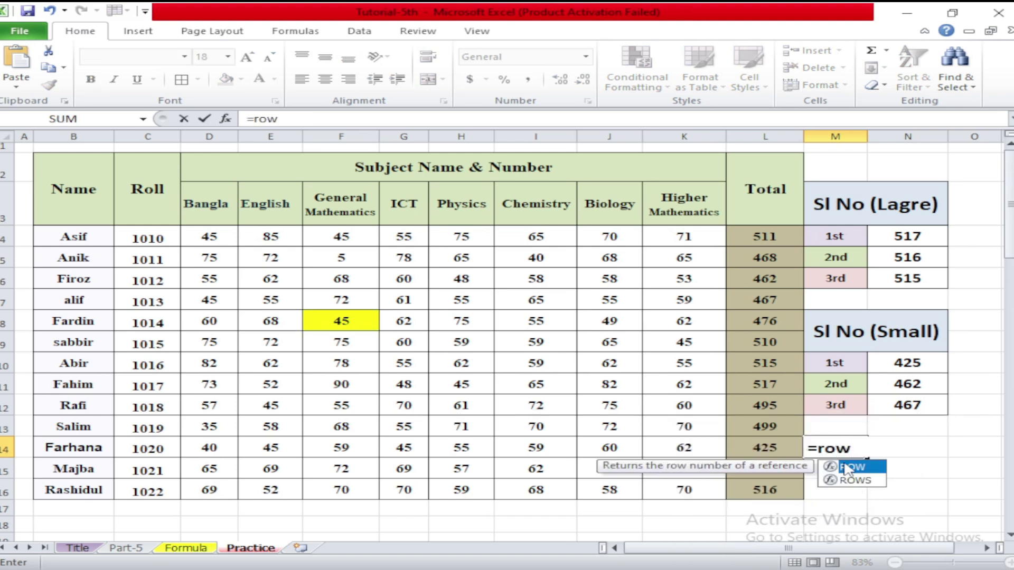
double_click(845, 468)
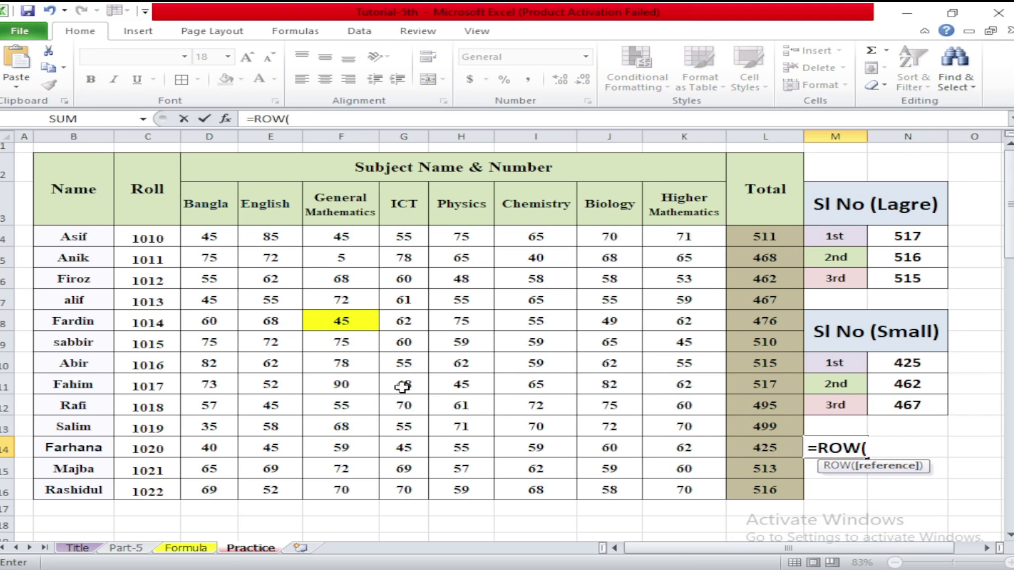
click(342, 383)
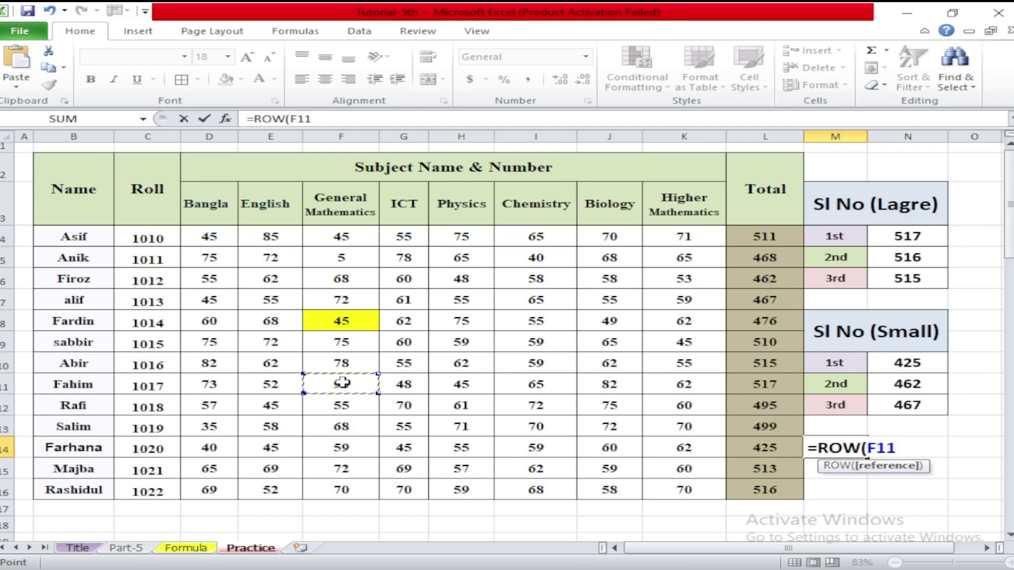
text())
key(Return)
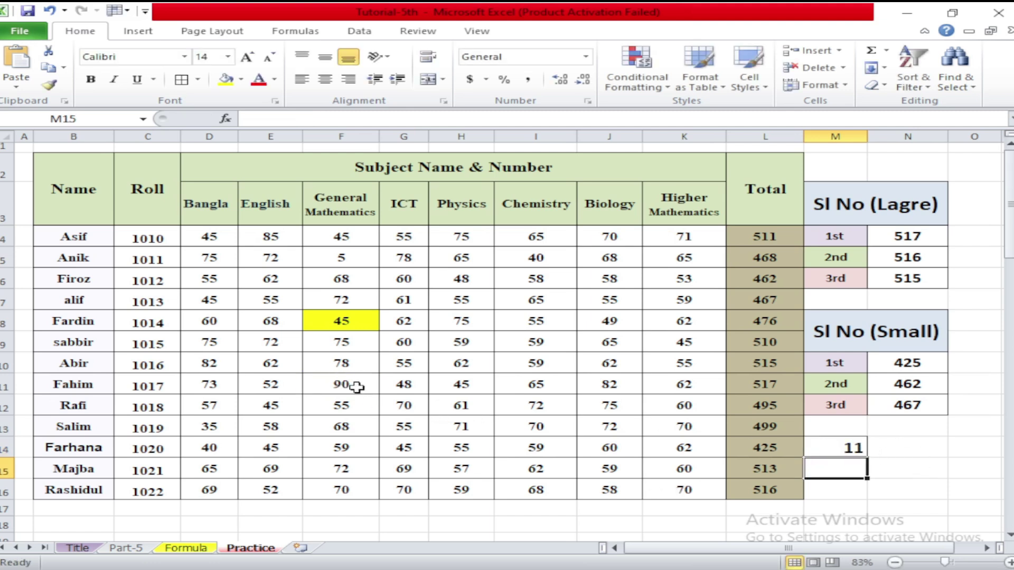
click(365, 403)
click(222, 80)
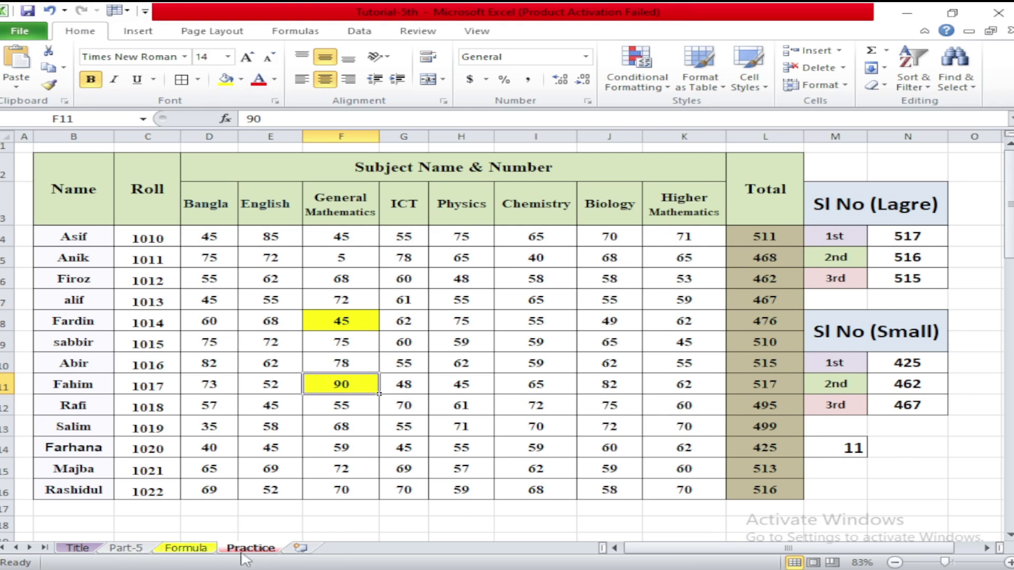
Consult the Formula sheet for the ROWS syntax and replace cell M14 of the Practice sheet with =ROWS(H4:H16).
click(185, 548)
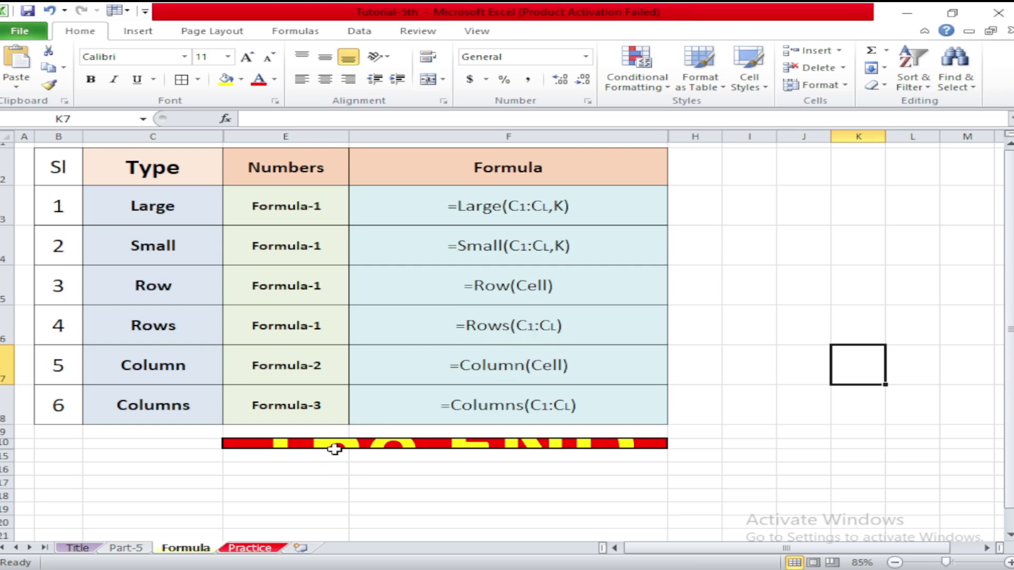
click(267, 549)
click(853, 447)
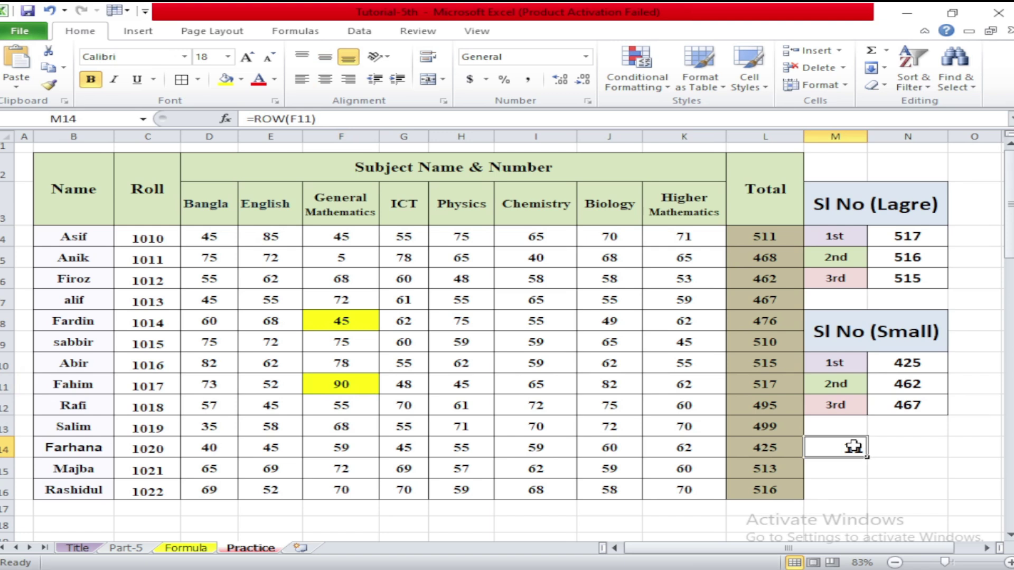
key(BackSpace)
text(=r)
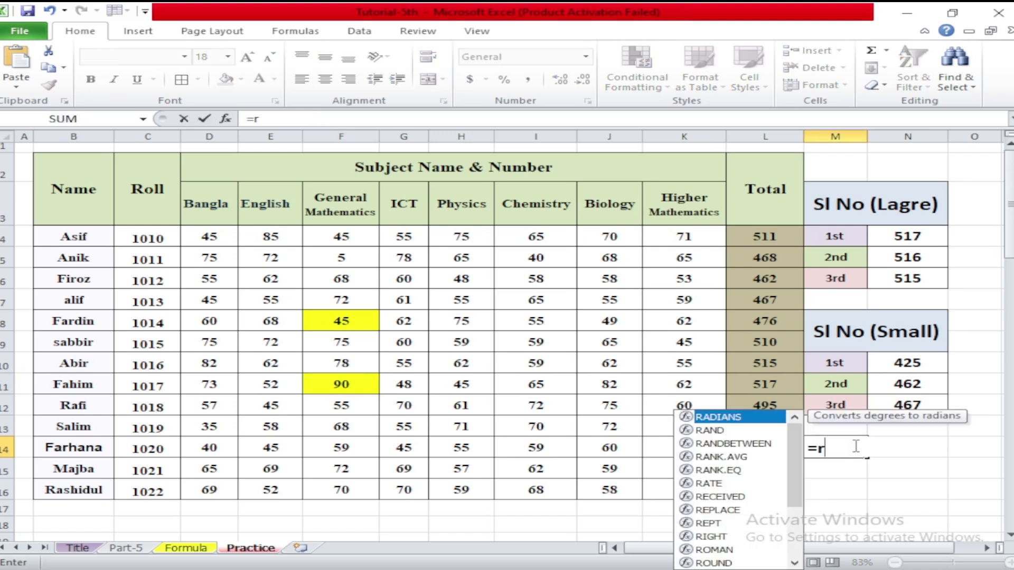
text(ows)
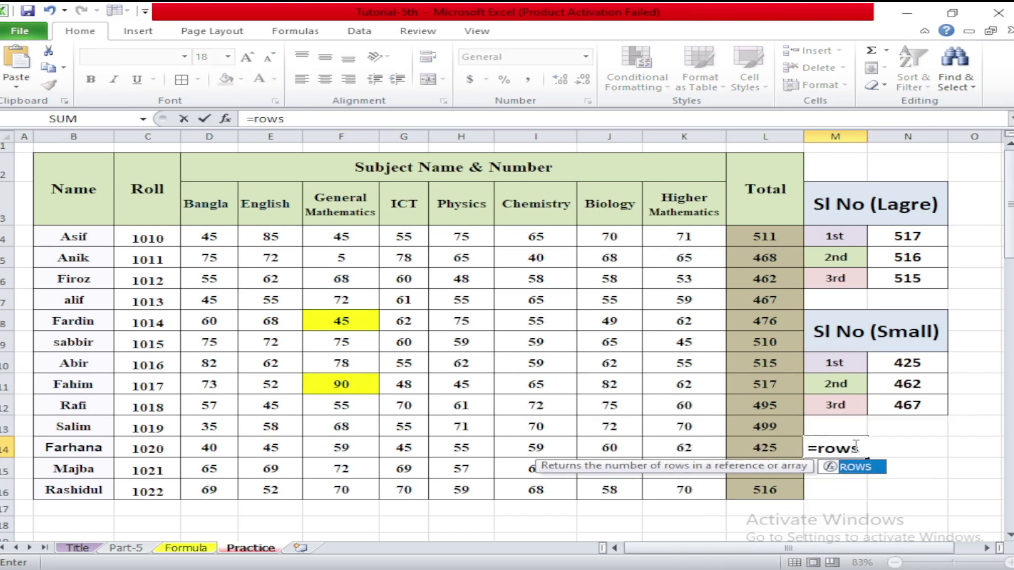
double_click(856, 467)
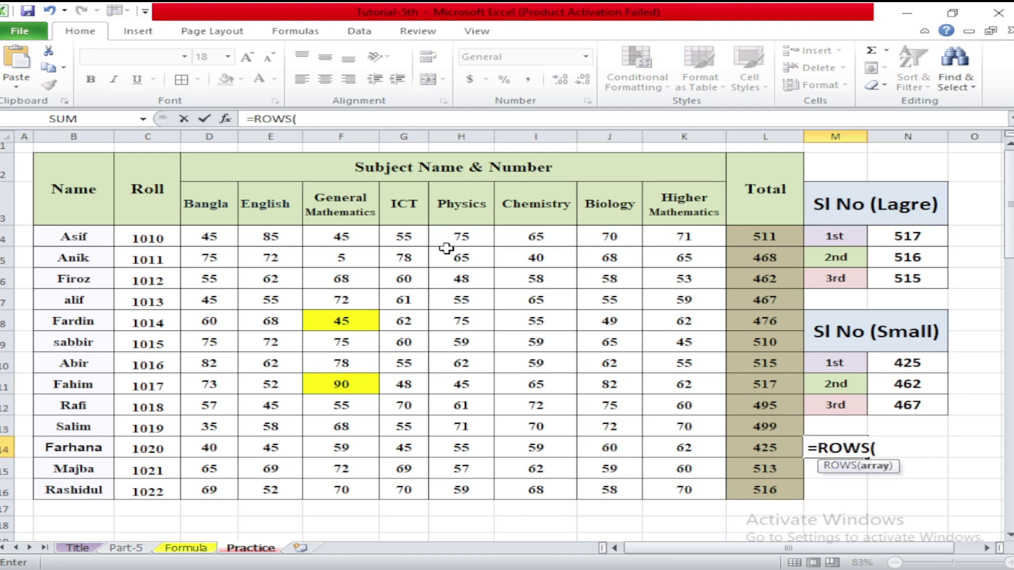
drag(461, 228, 482, 484)
text())
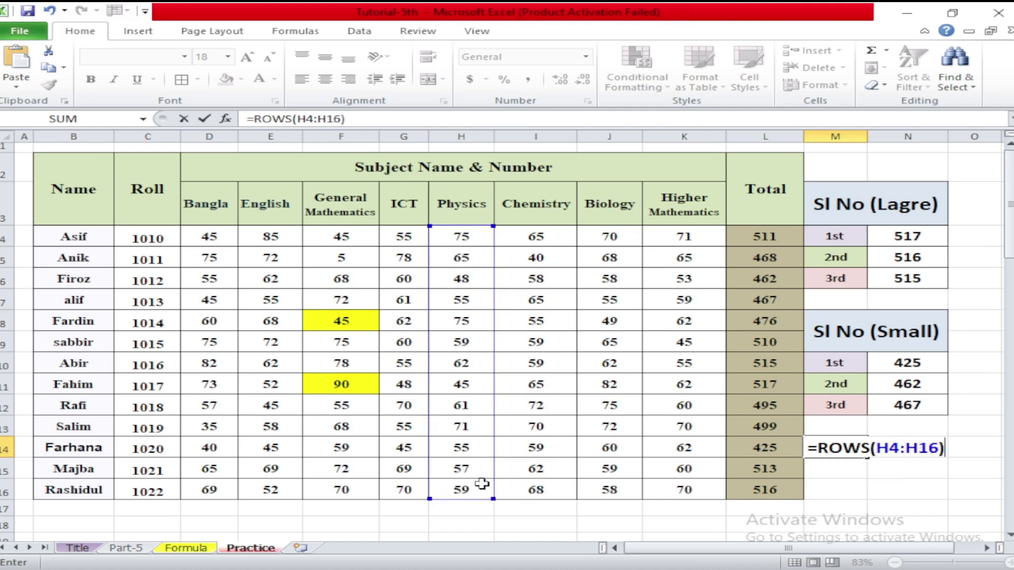
key(Return)
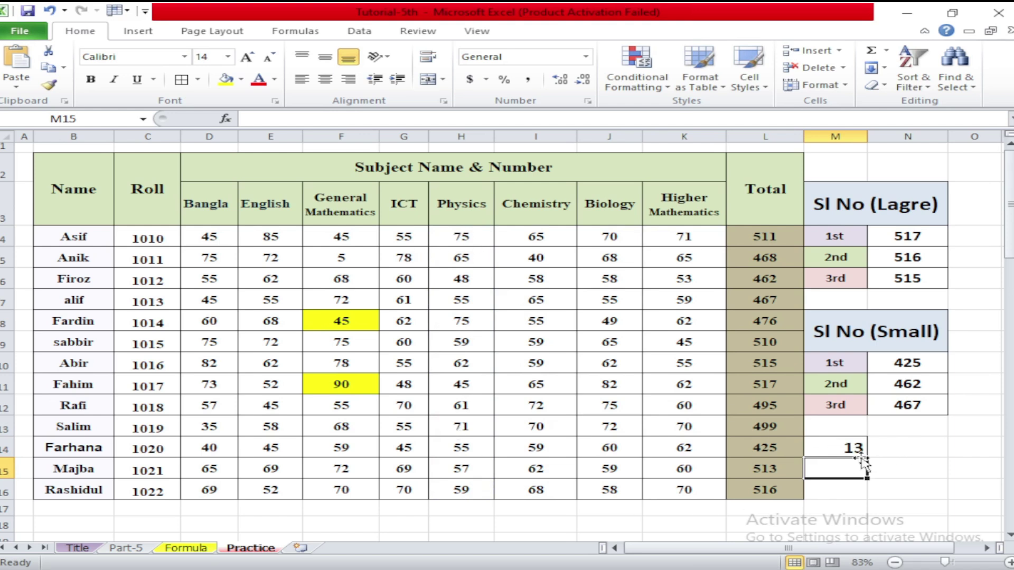
Review the ROWS formula in cell M14 and count its range by going through rows 4 to 16 one at a time.
click(850, 444)
double_click(850, 443)
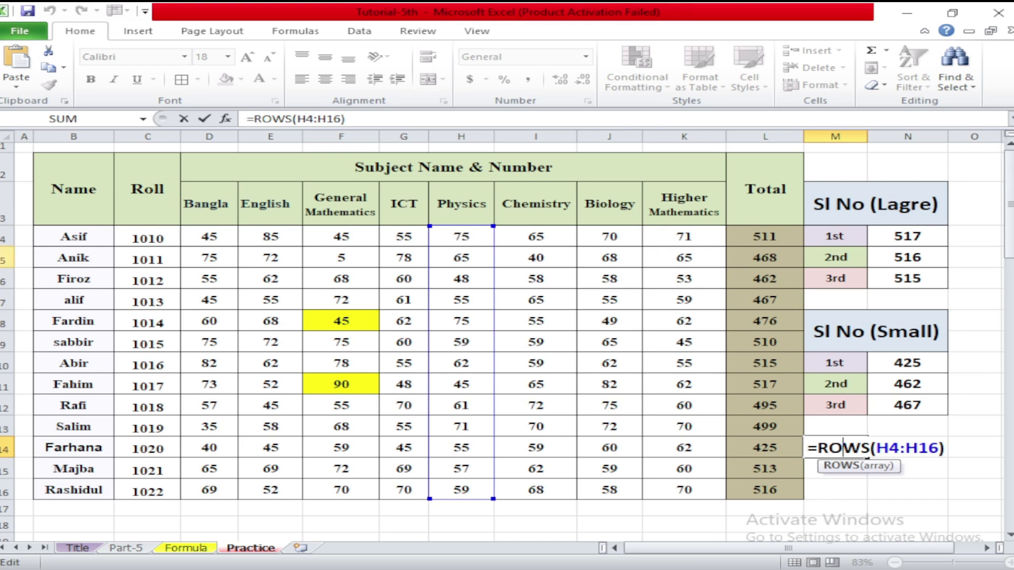
click(4, 238)
click(5, 259)
click(4, 280)
click(4, 301)
click(4, 322)
click(5, 343)
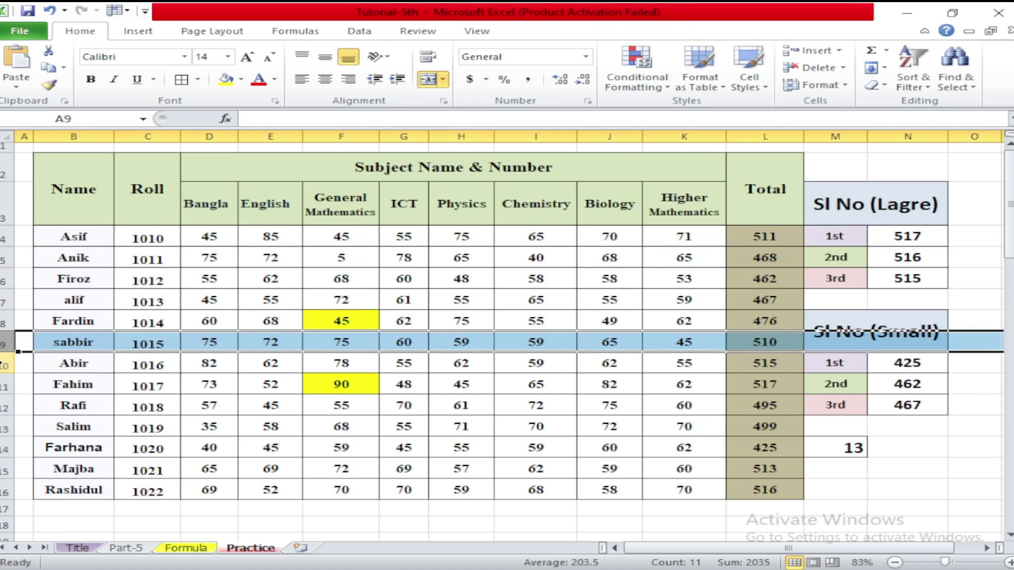
click(4, 364)
click(4, 386)
click(4, 406)
click(4, 428)
click(4, 449)
click(4, 470)
click(4, 491)
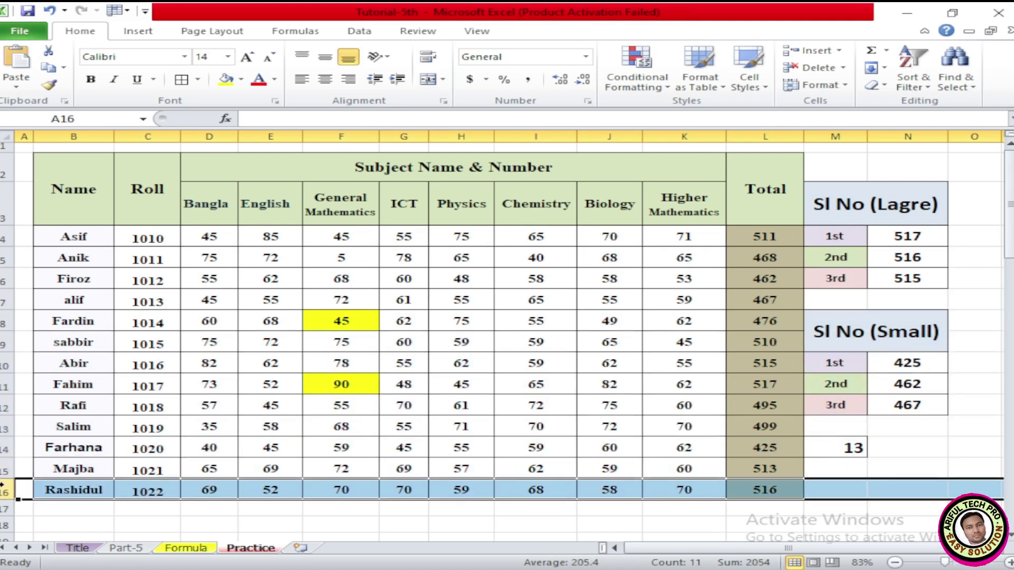
Replace the formula in cell M14 with =ROWS(C12:K12) and review the range it references.
click(826, 446)
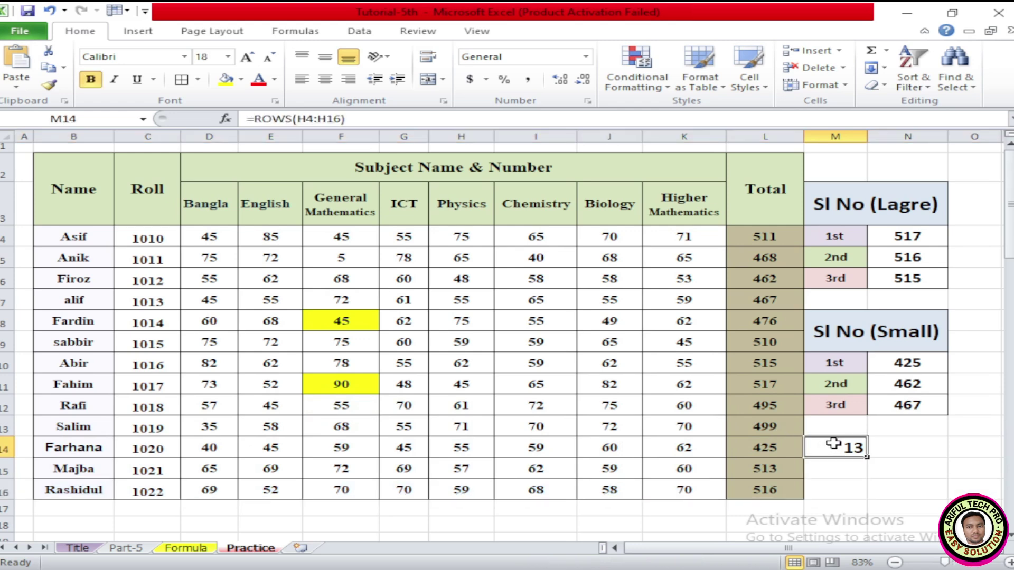
key(BackSpace)
text(=row)
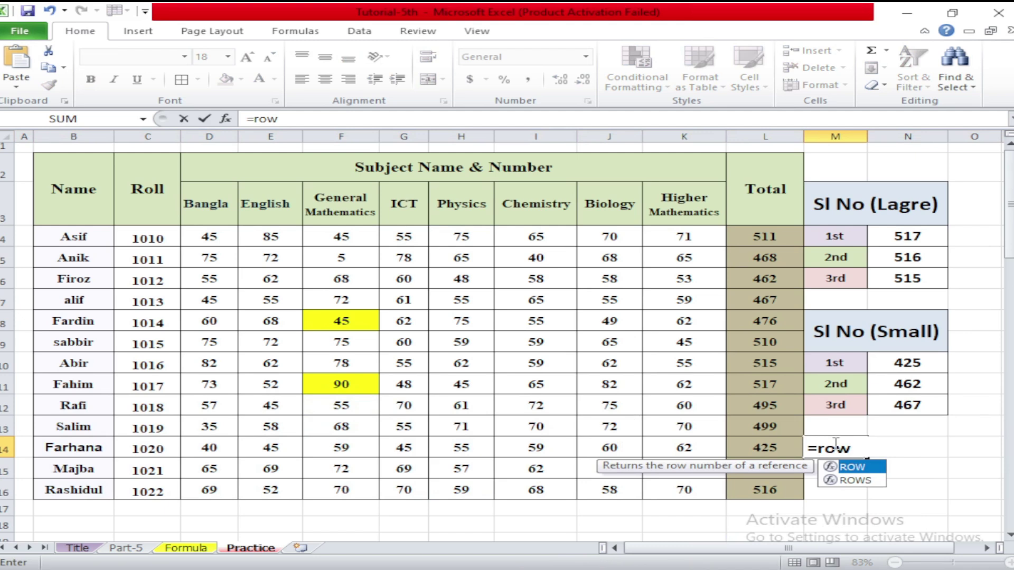
double_click(856, 480)
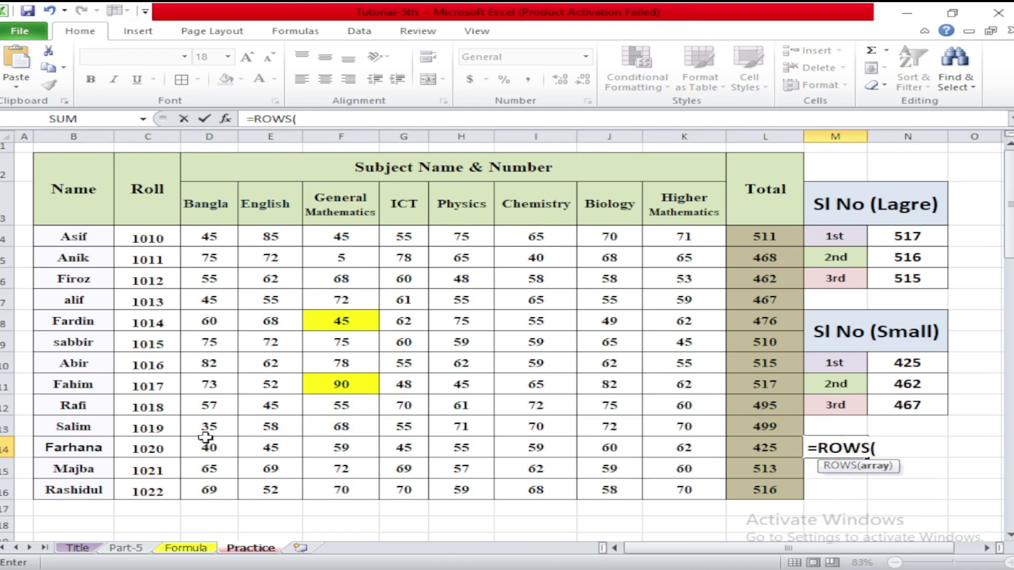
drag(123, 408, 652, 406)
text())
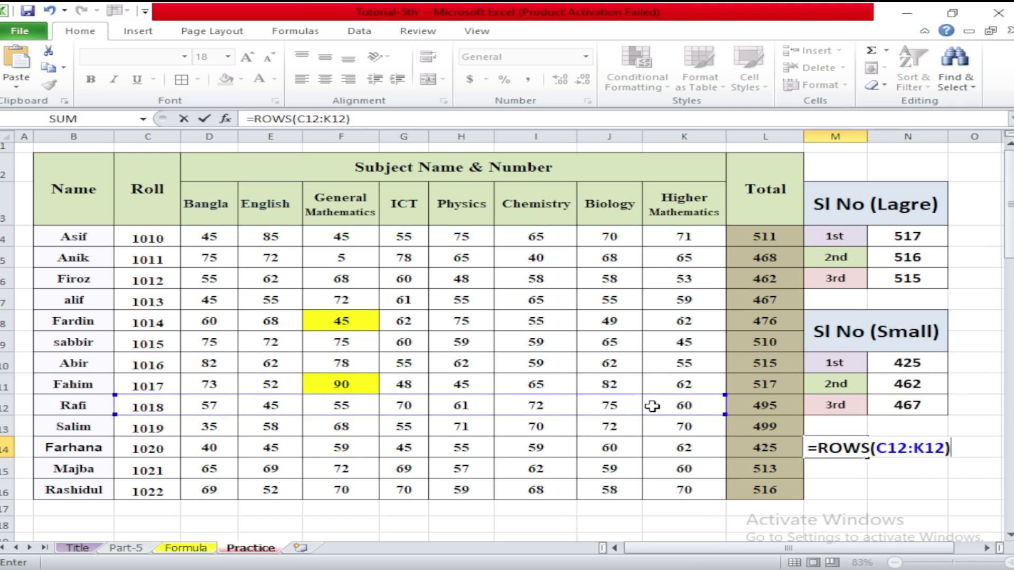
key(Return)
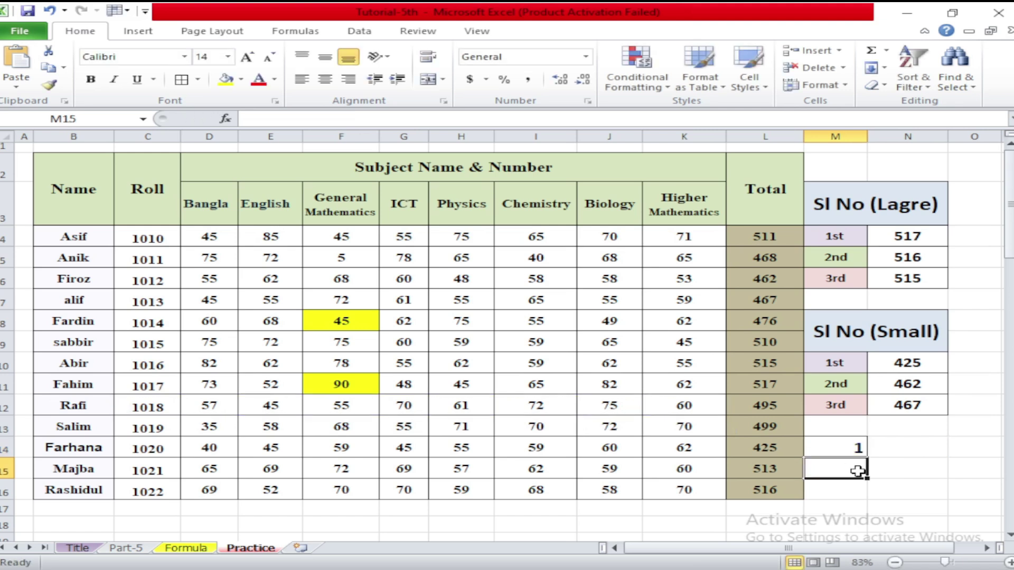
click(851, 446)
double_click(851, 446)
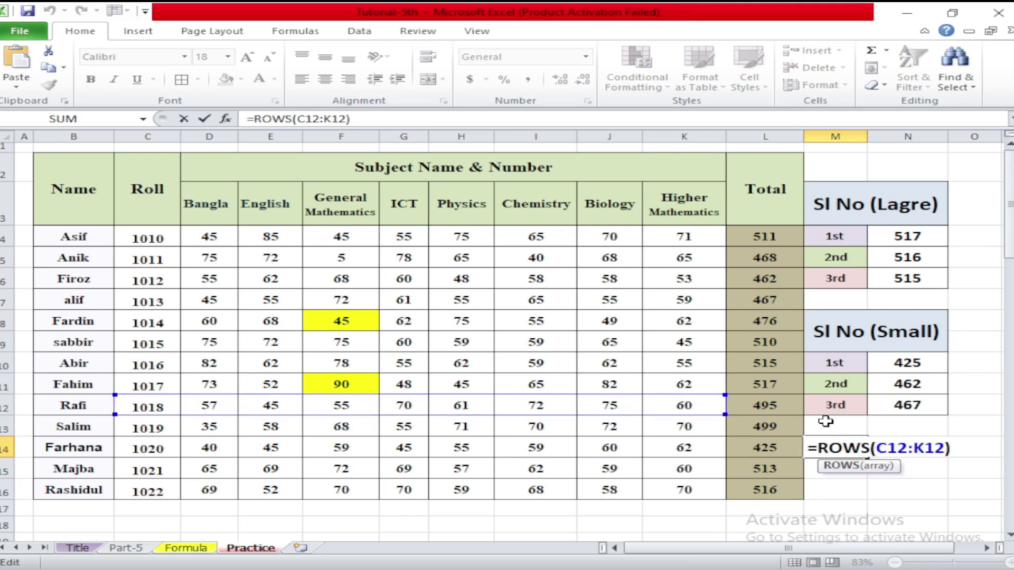
key(Return)
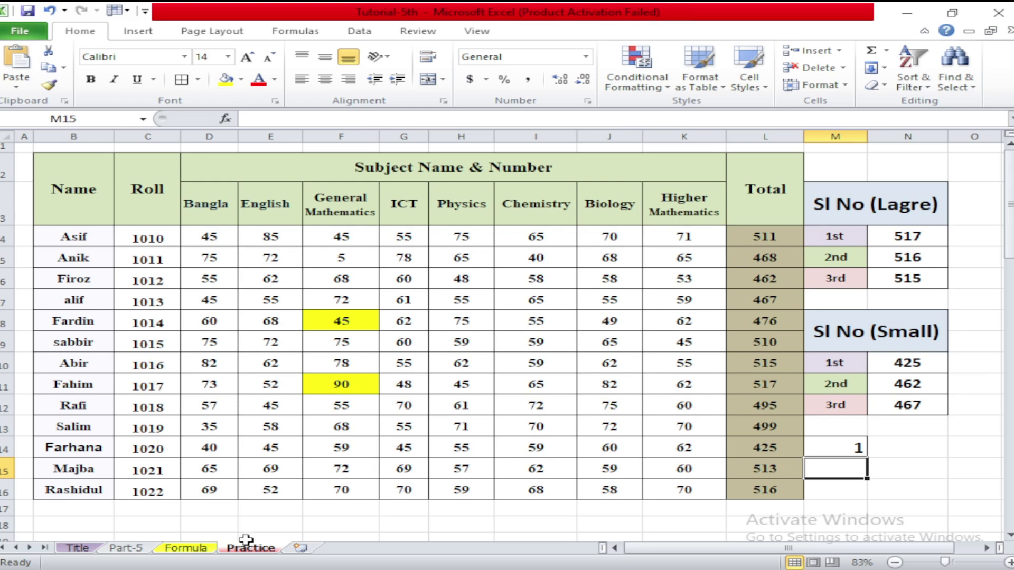
Consult the Formula sheet for the COLUMN syntax, replace cell M14 of the Practice sheet with =COLUMN(H9), and fill H9 with yellow.
click(186, 549)
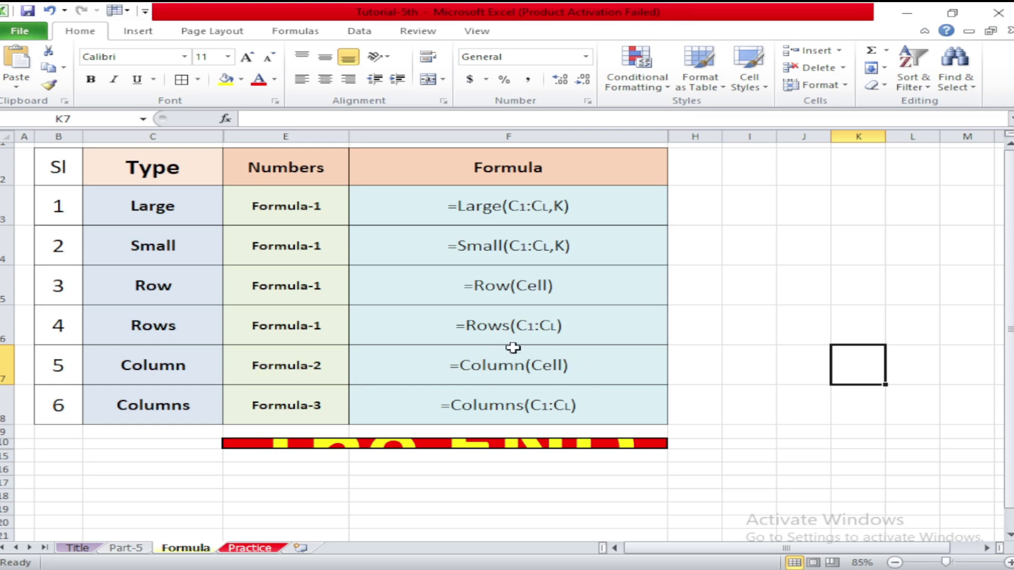
click(250, 548)
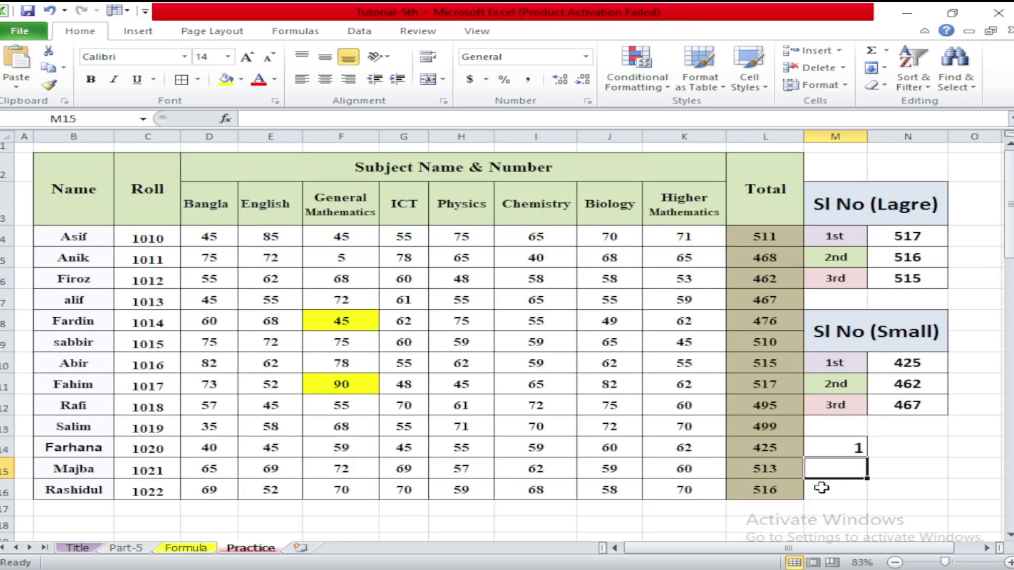
click(861, 449)
key(BackSpace)
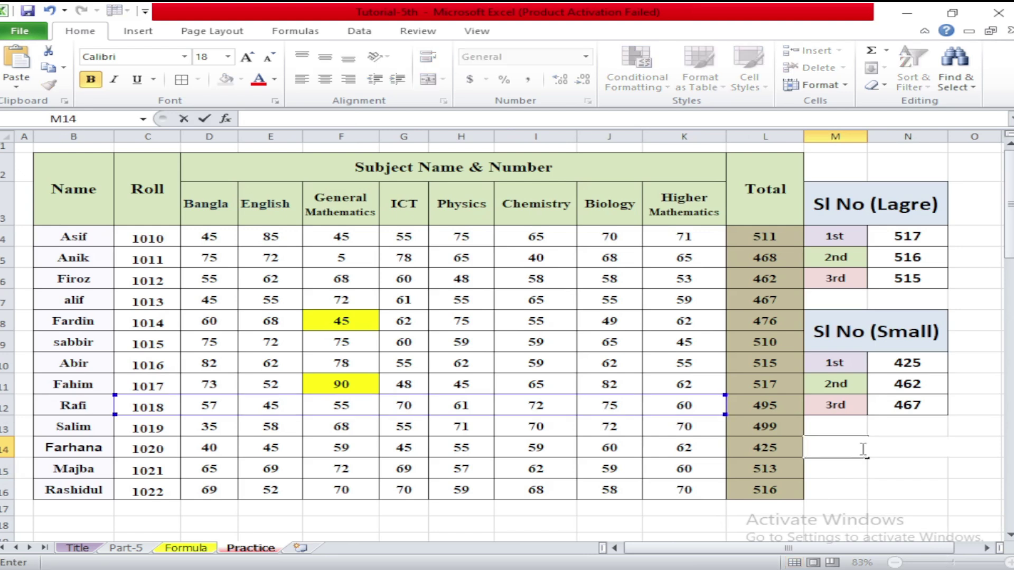
text(=col)
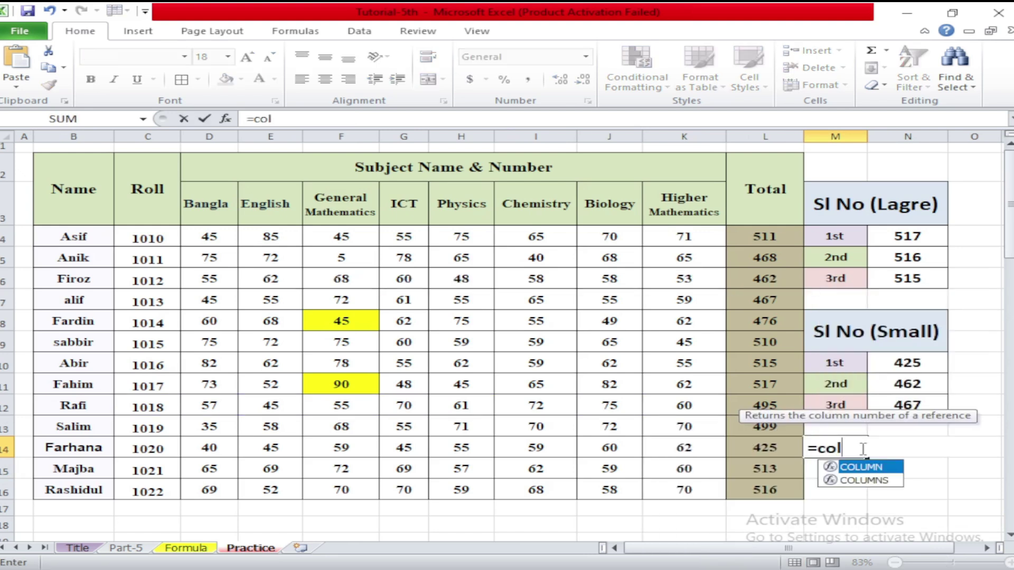
double_click(876, 467)
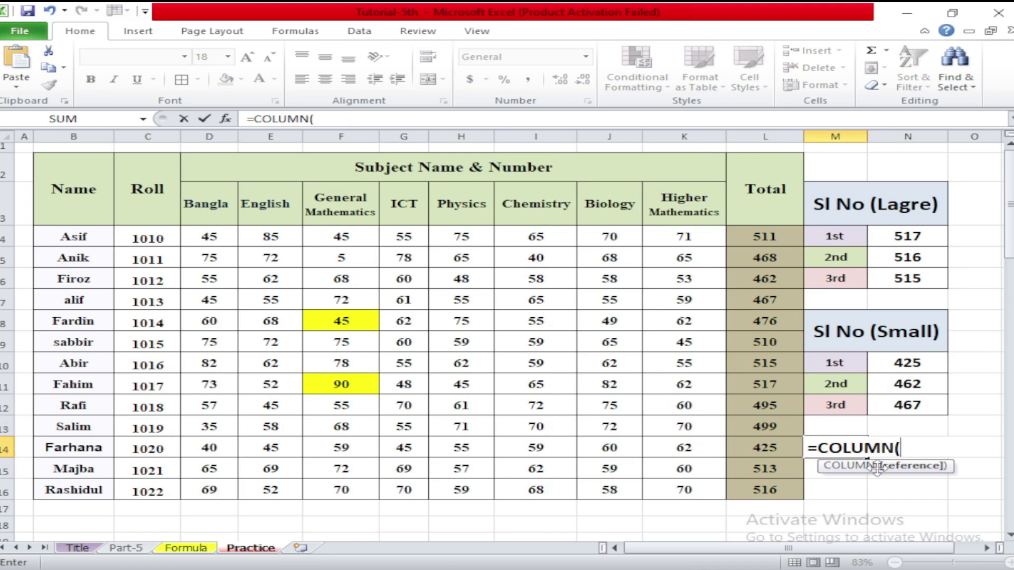
click(467, 343)
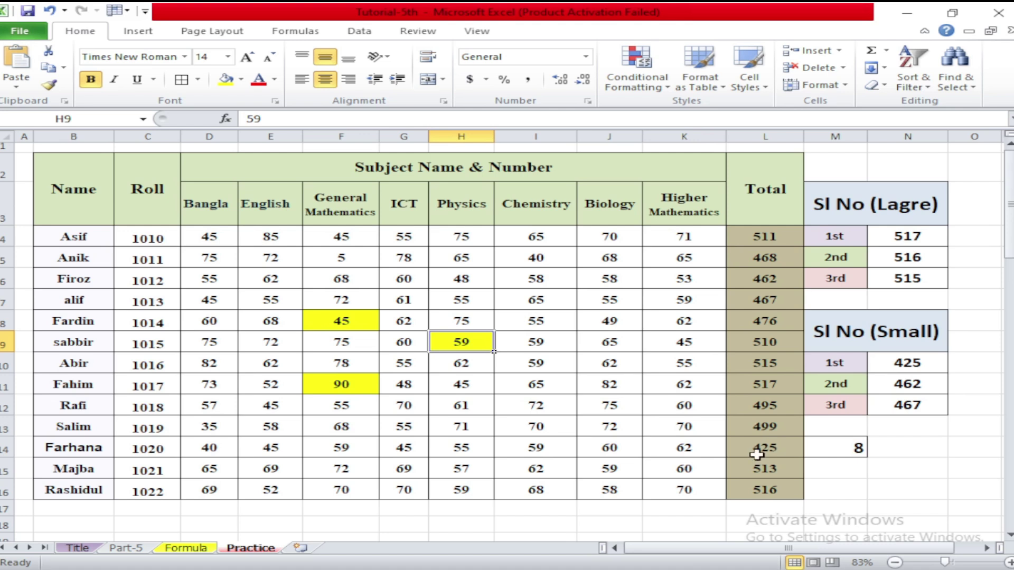
Verify the COLUMN result by counting through columns A to H one at a time up to the referenced cell H9.
click(24, 137)
click(73, 135)
click(148, 135)
click(209, 136)
click(271, 134)
click(341, 136)
click(404, 136)
click(461, 135)
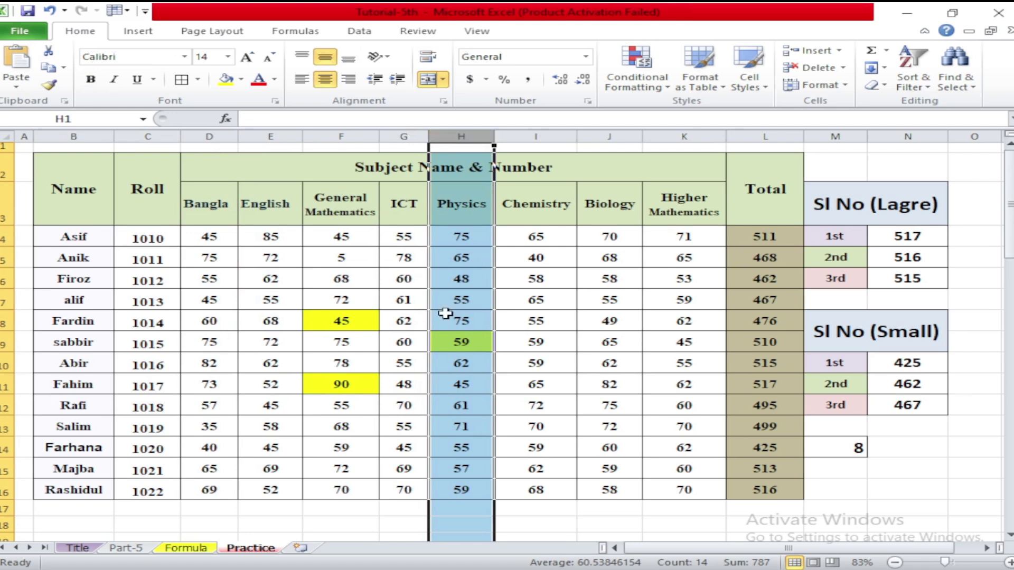
click(463, 342)
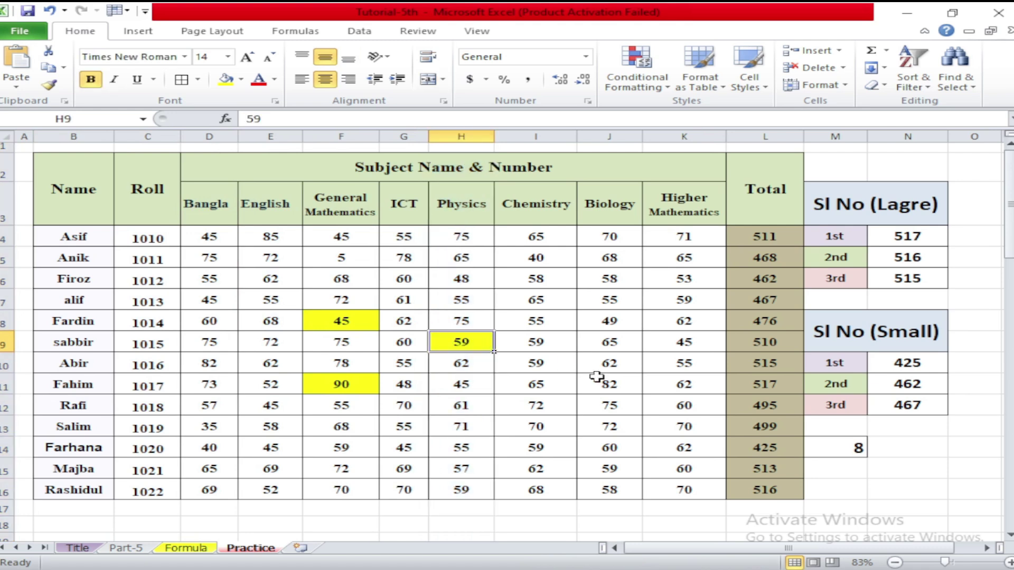
Consult the Formula sheet for the COLUMNS syntax, replace cell M14 of the Practice sheet with =COLUMNS(I4:I16), and review its range.
click(188, 548)
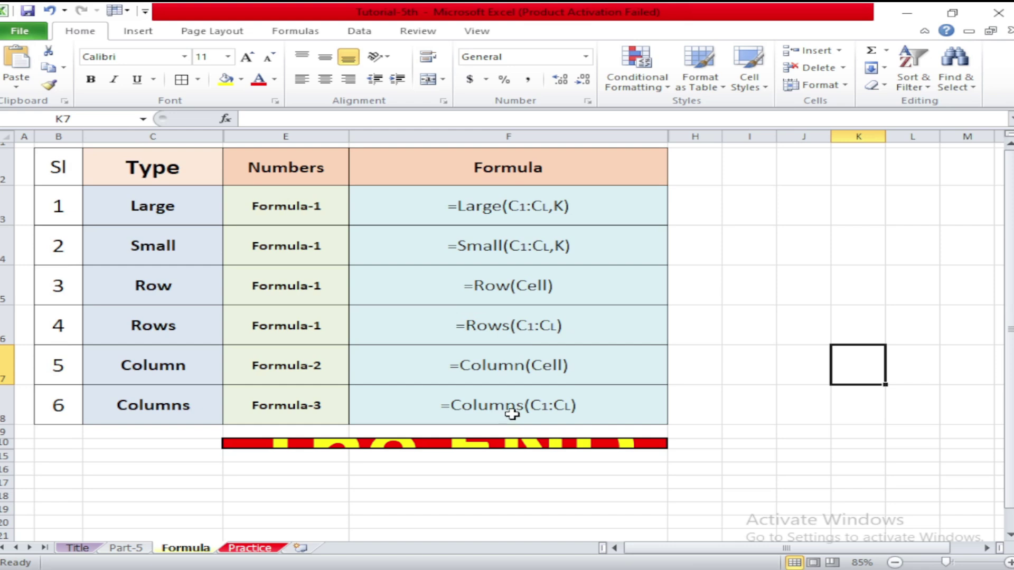
click(264, 552)
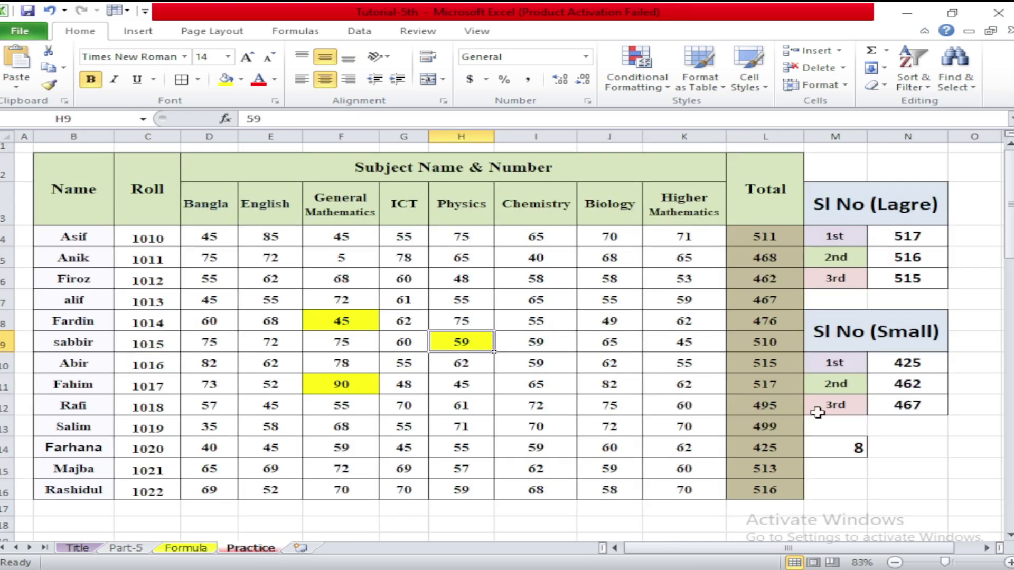
click(842, 448)
text(=)
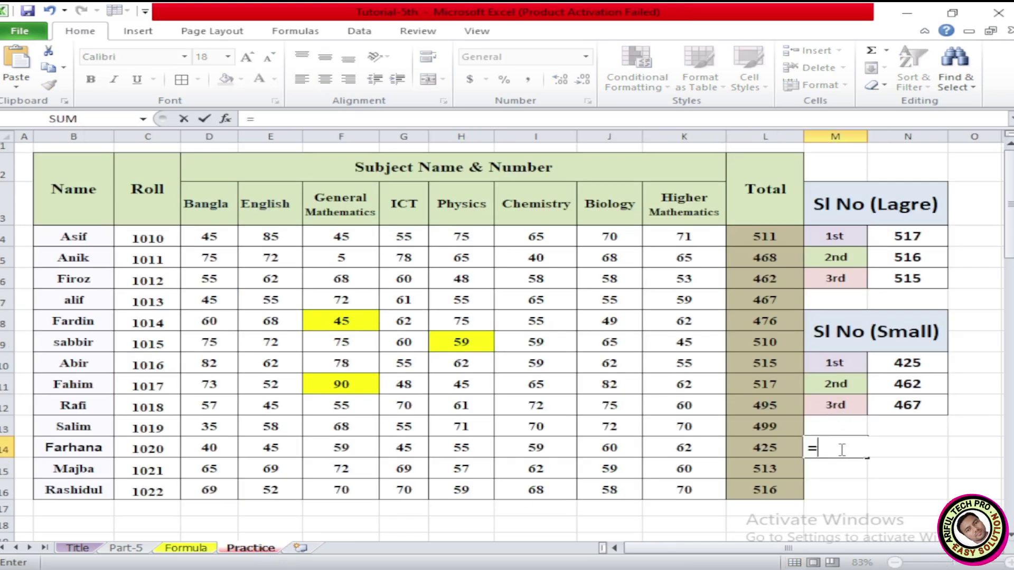
text(col)
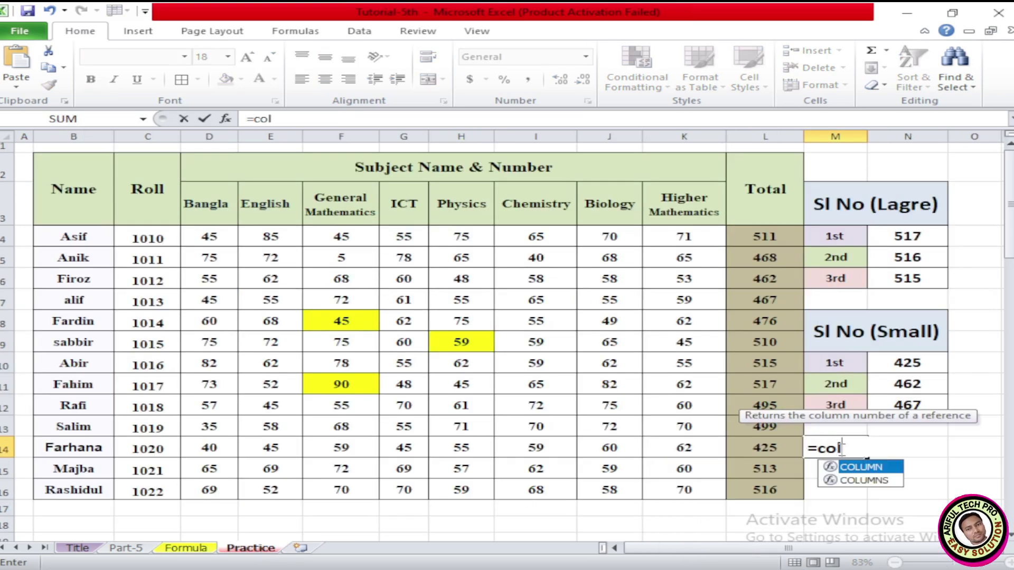
double_click(865, 482)
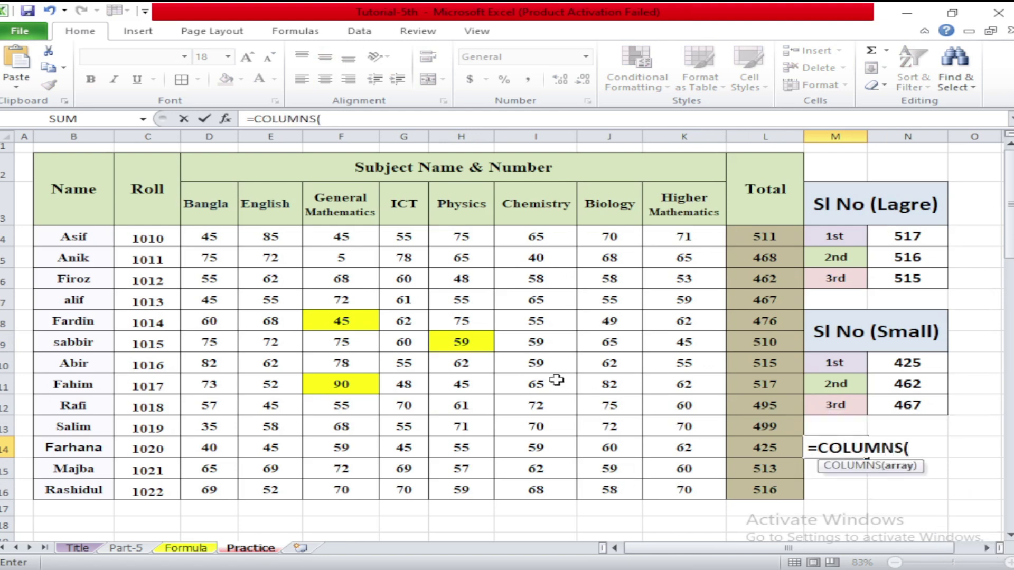
drag(541, 228, 561, 481)
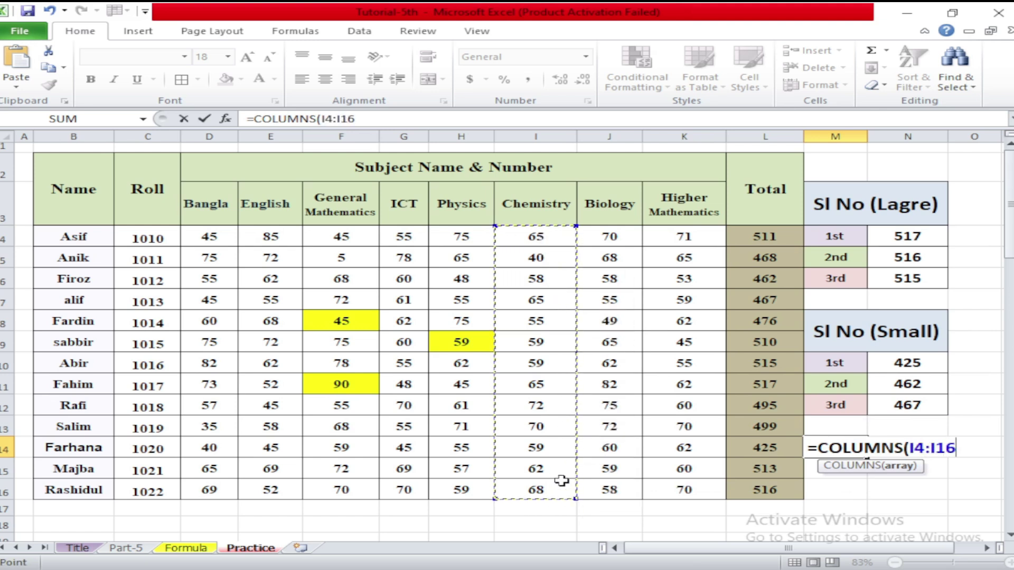
text())
key(Return)
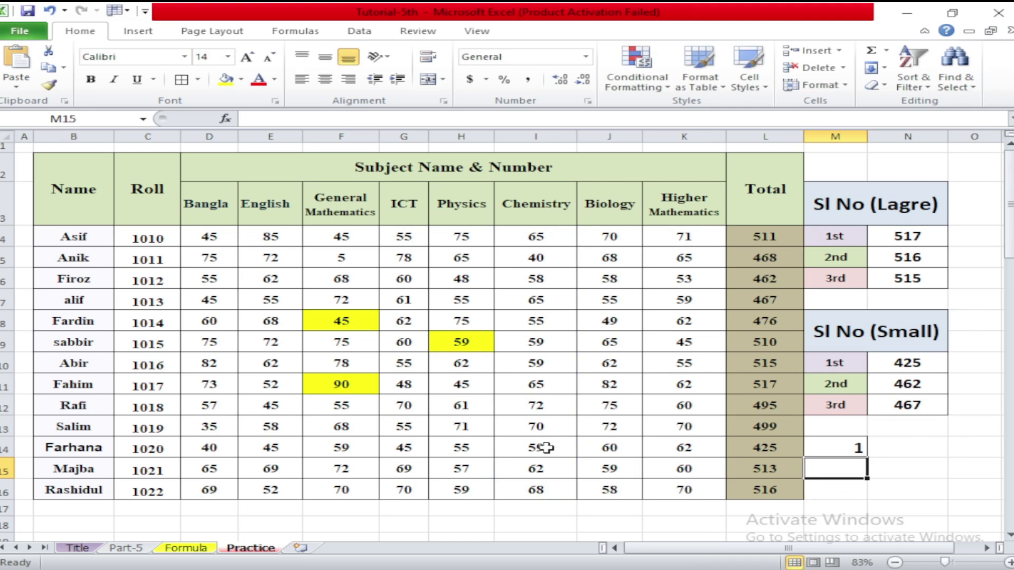
double_click(840, 450)
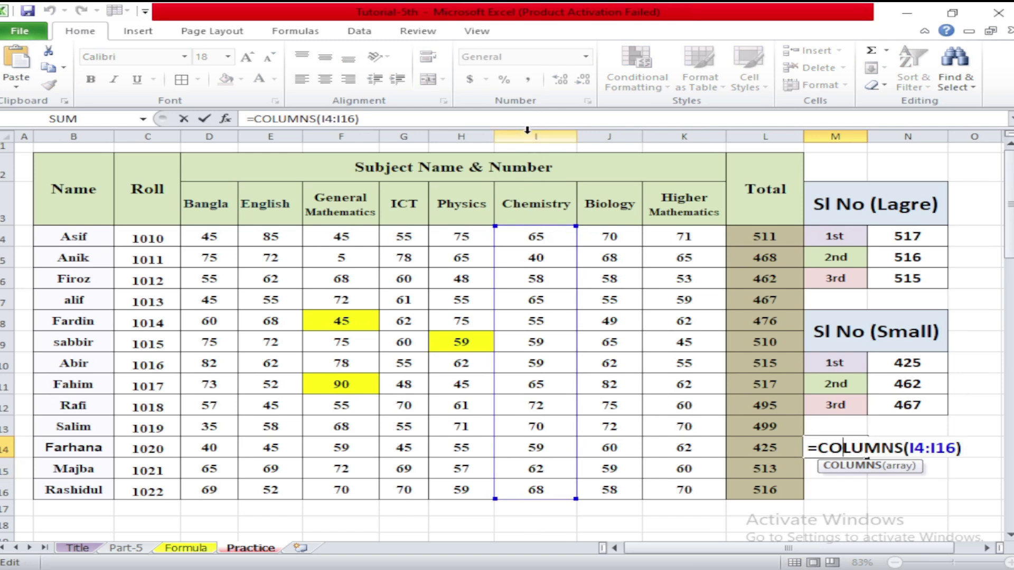
key(Return)
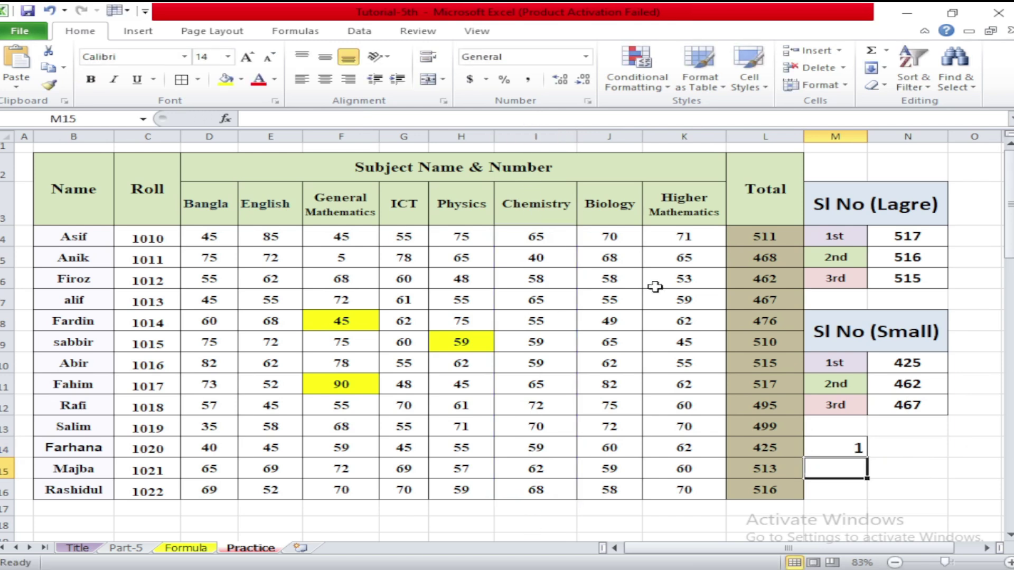
Replace the formula in cell M14 with =COLUMNS(B7:L7) and review the range it references.
click(845, 447)
text(=Col)
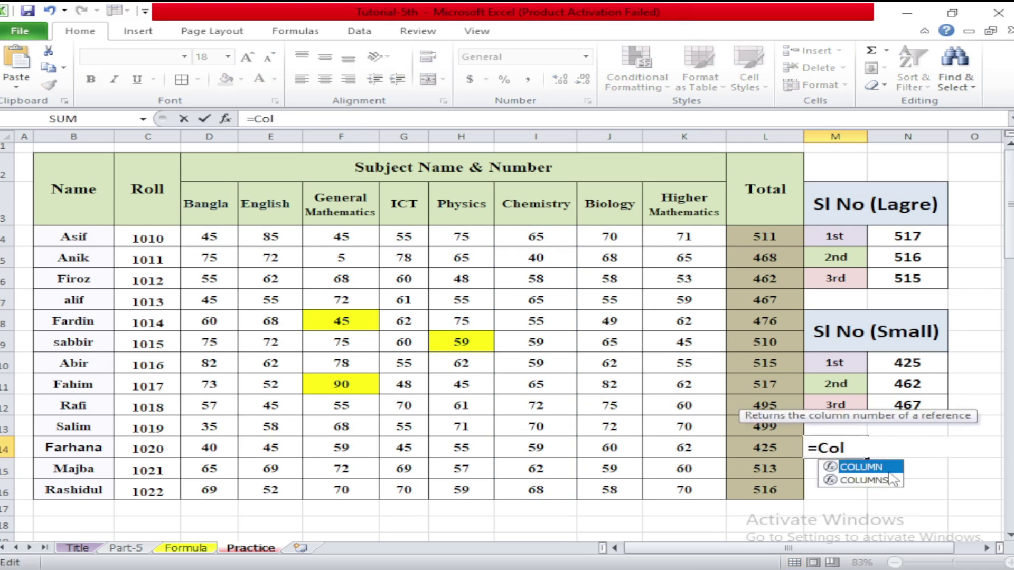
double_click(869, 481)
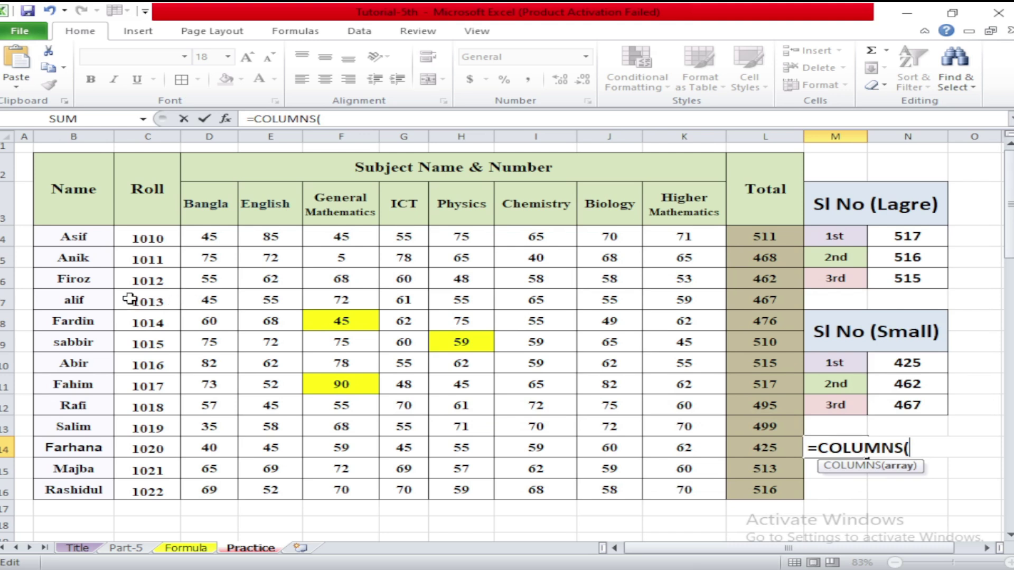
drag(56, 298, 770, 300)
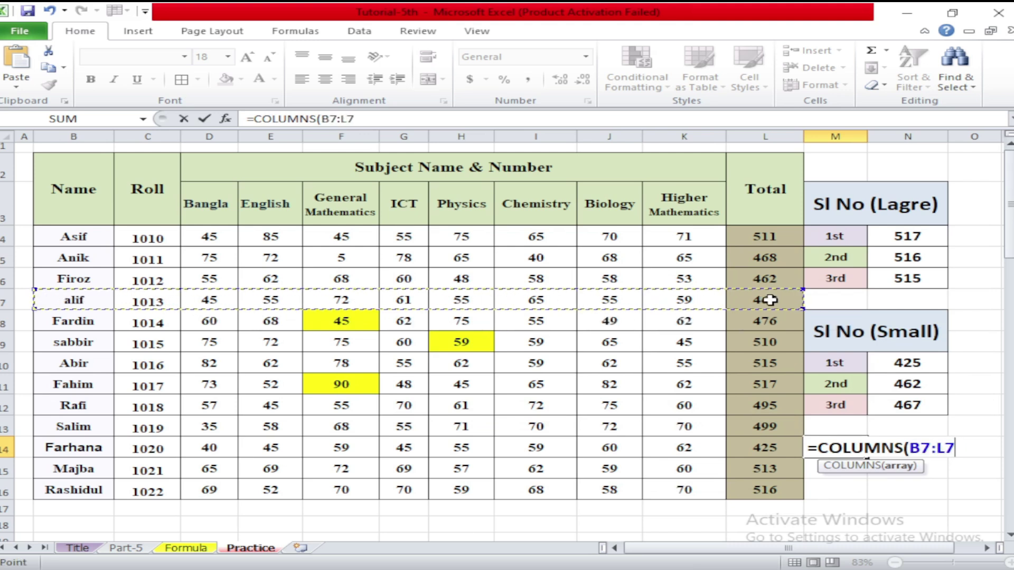
text())
key(Return)
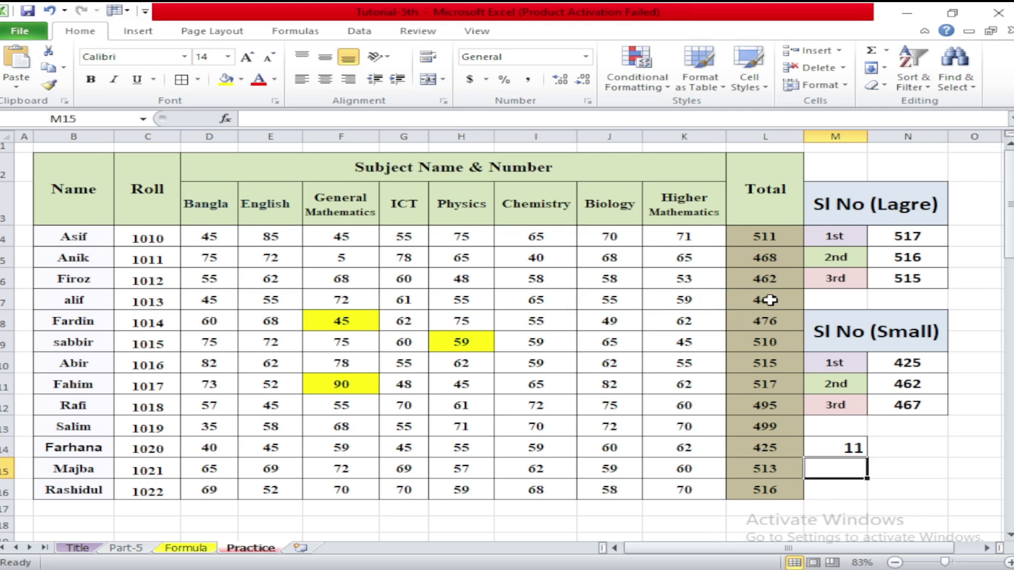
click(853, 447)
double_click(853, 448)
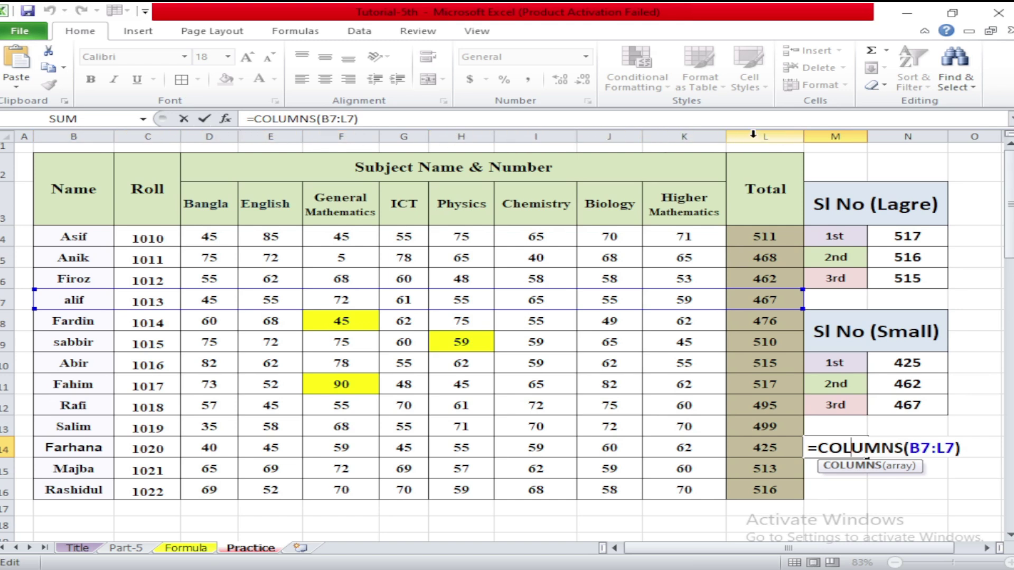
key(Return)
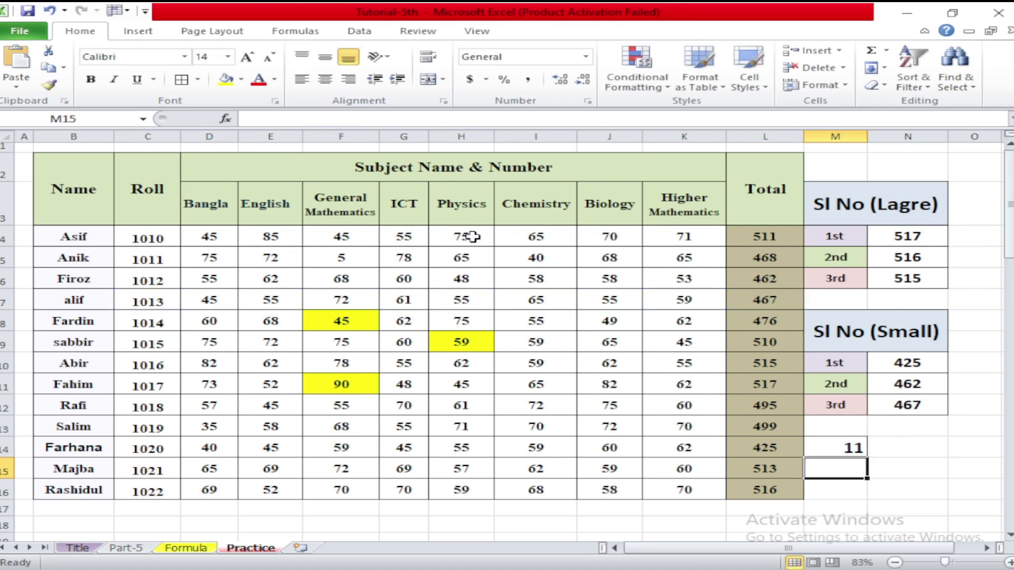
On the Formula sheet, enlarge the collapsed row 10 below the formula table to reveal the "The END" banner.
click(182, 548)
drag(5, 446, 5, 527)
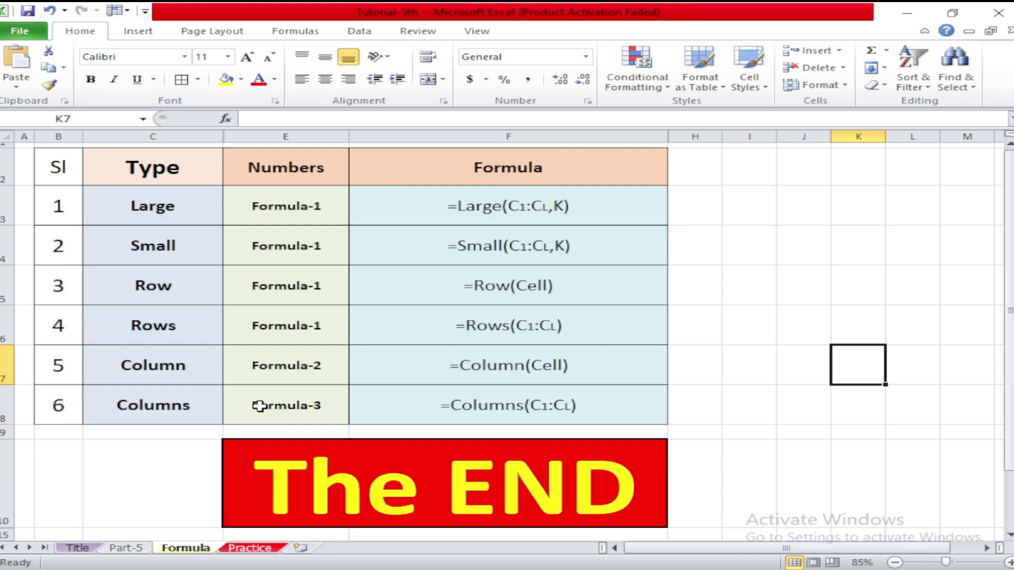